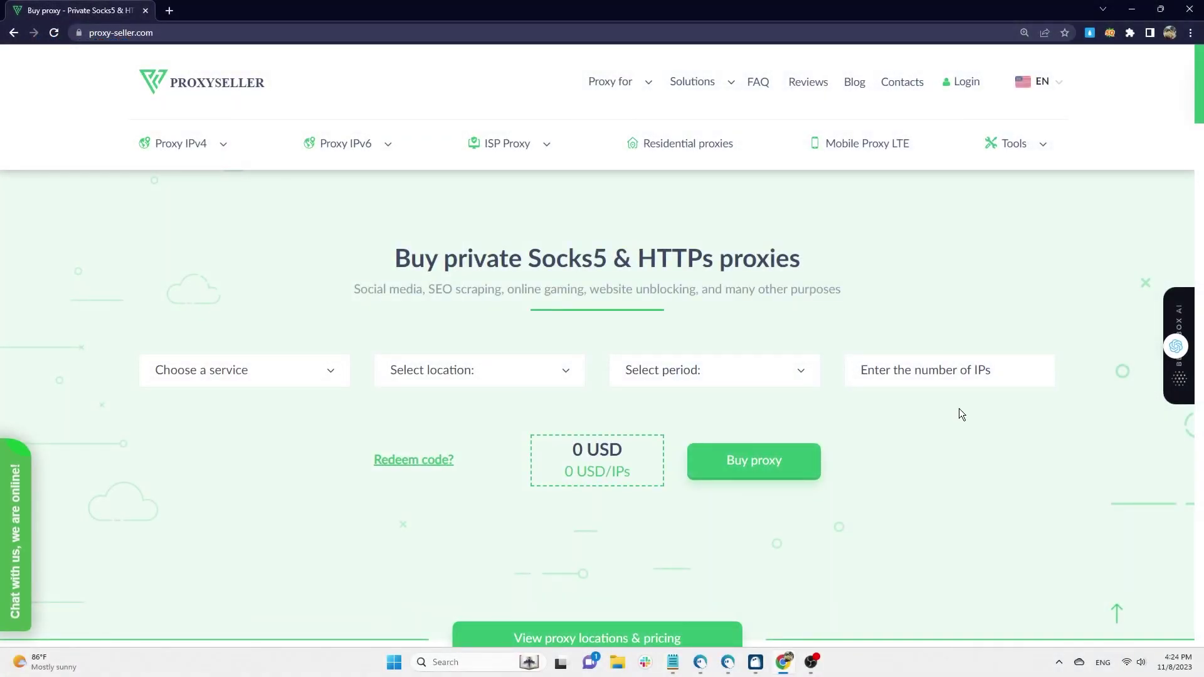
- Scroll to the pricing section and preview IPv6, ISP, Residential and Mobile LTE prices, ending on Proxy IPv4
scroll(1064, 394, down, 2)
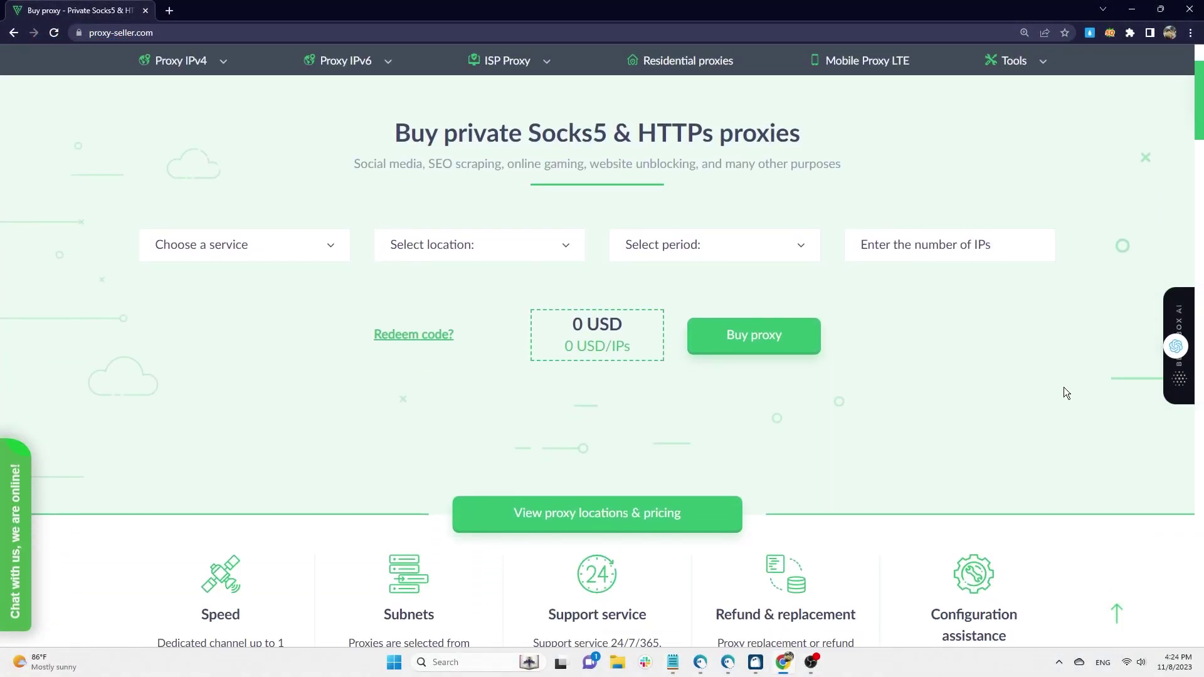
scroll(1066, 388, down, 2)
scroll(1074, 367, down, 7)
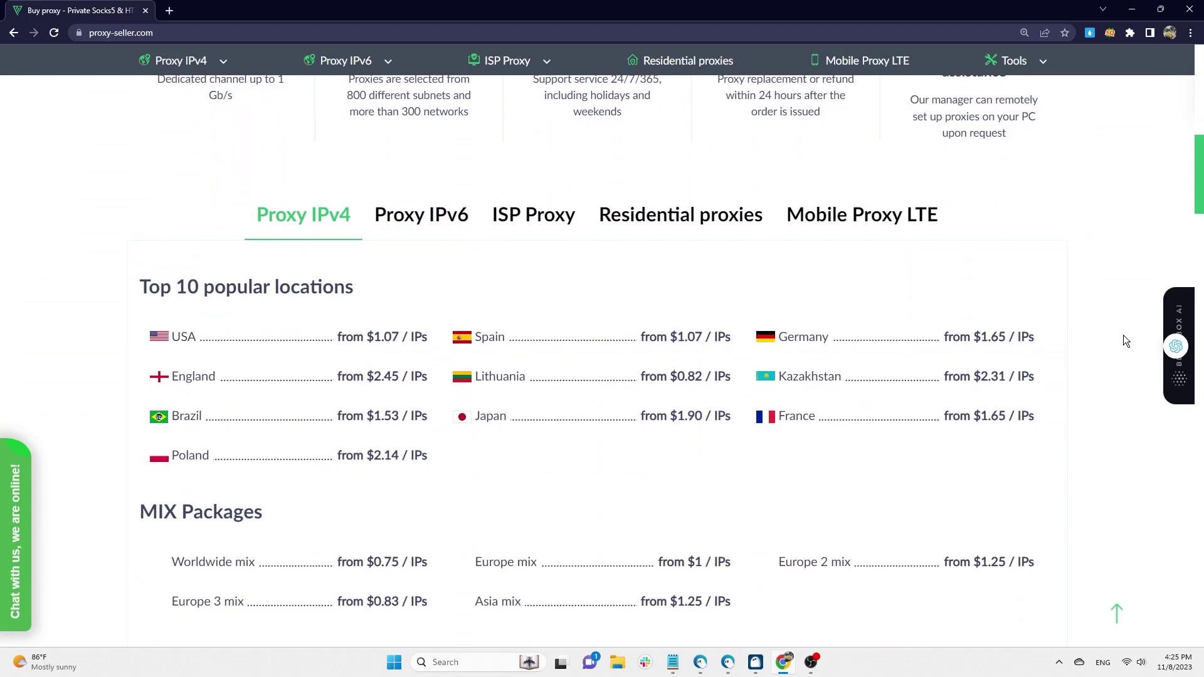
click(394, 226)
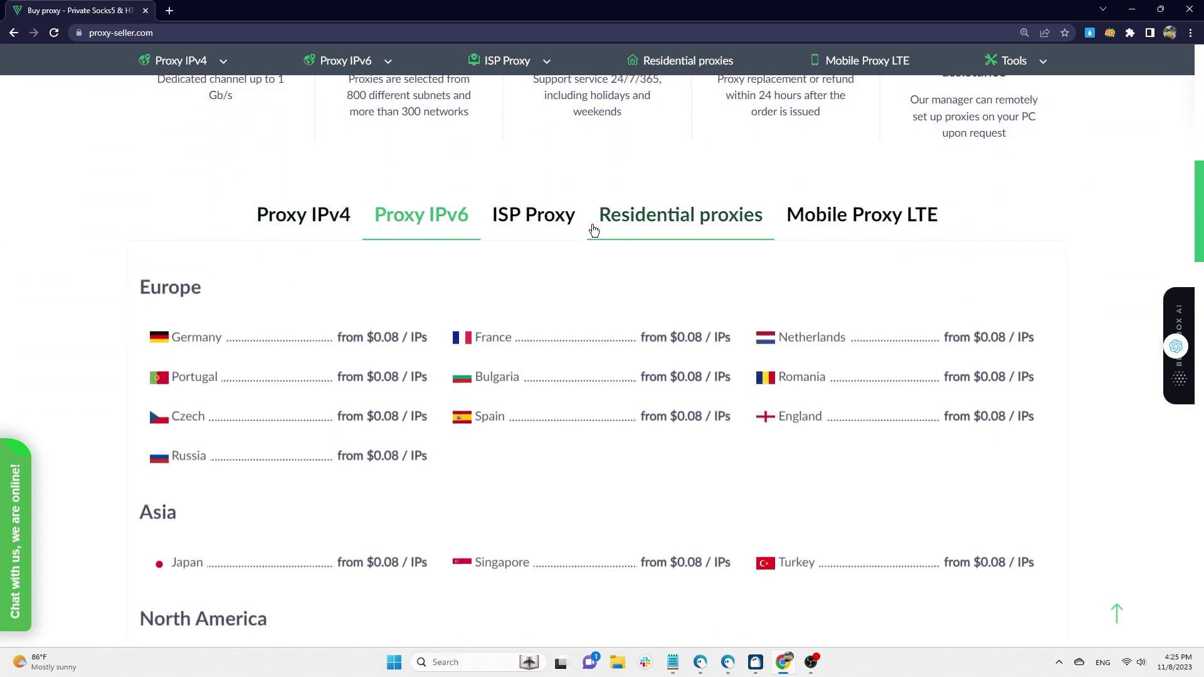
click(555, 228)
click(664, 228)
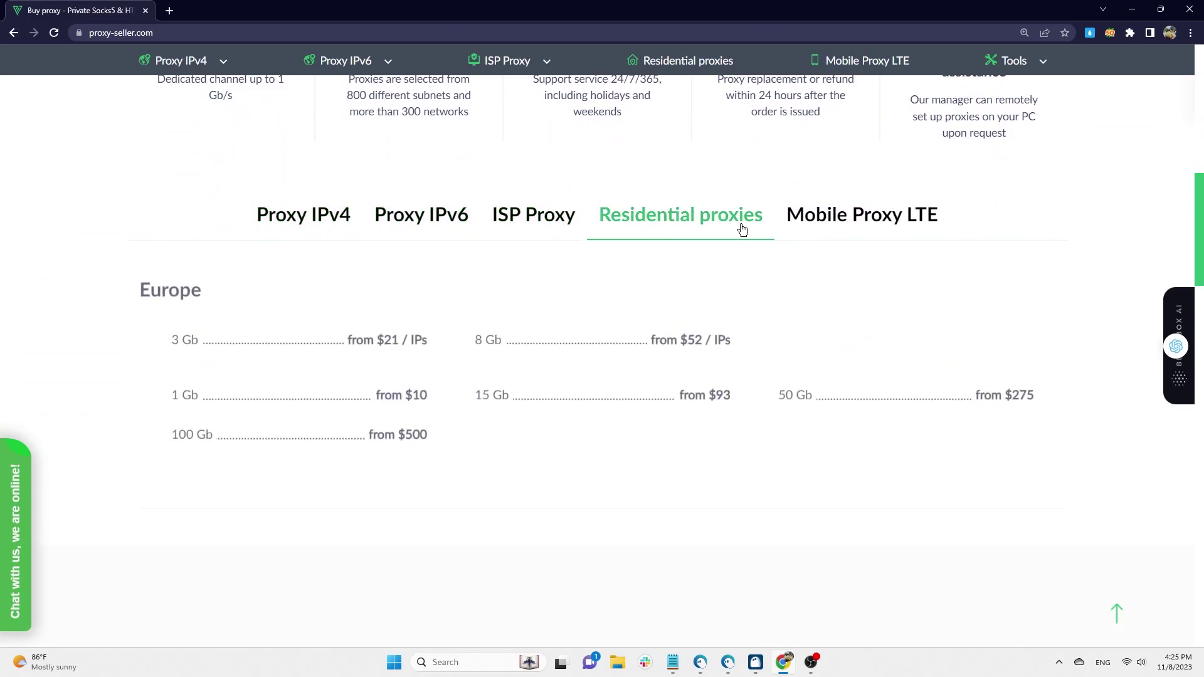
click(863, 224)
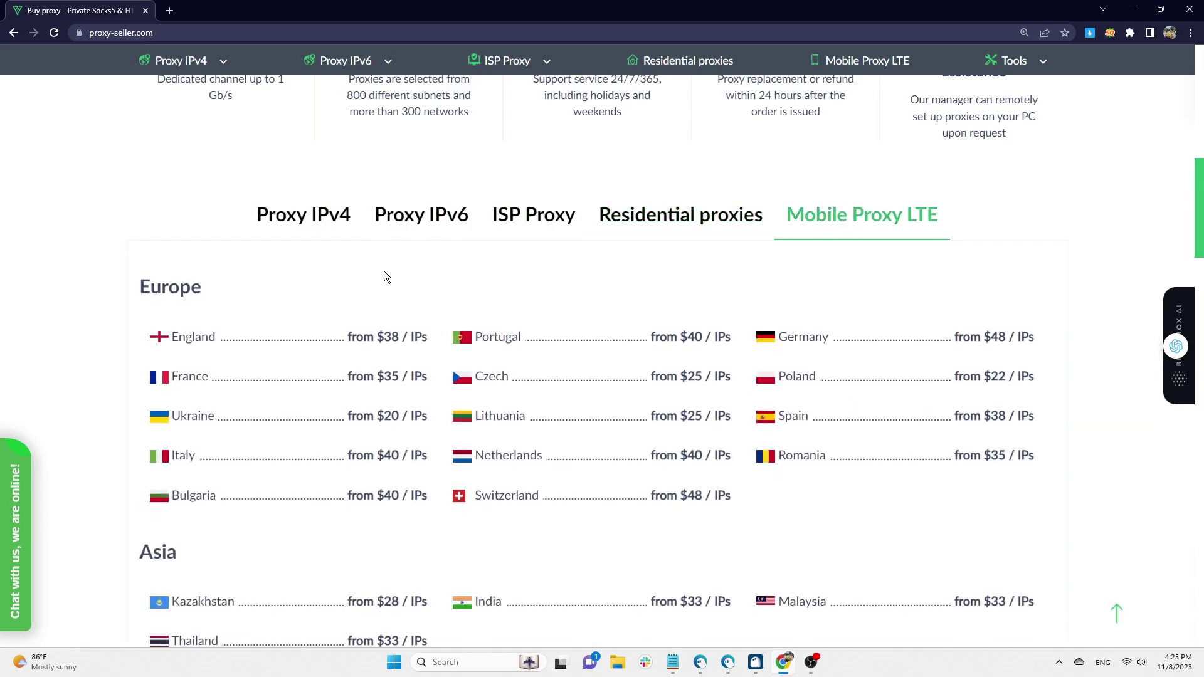
click(317, 230)
scroll(1044, 280, down, 4)
- Switch the price list to Proxy IPv6, then to the ISP Proxy offers
scroll(1081, 276, up, 2)
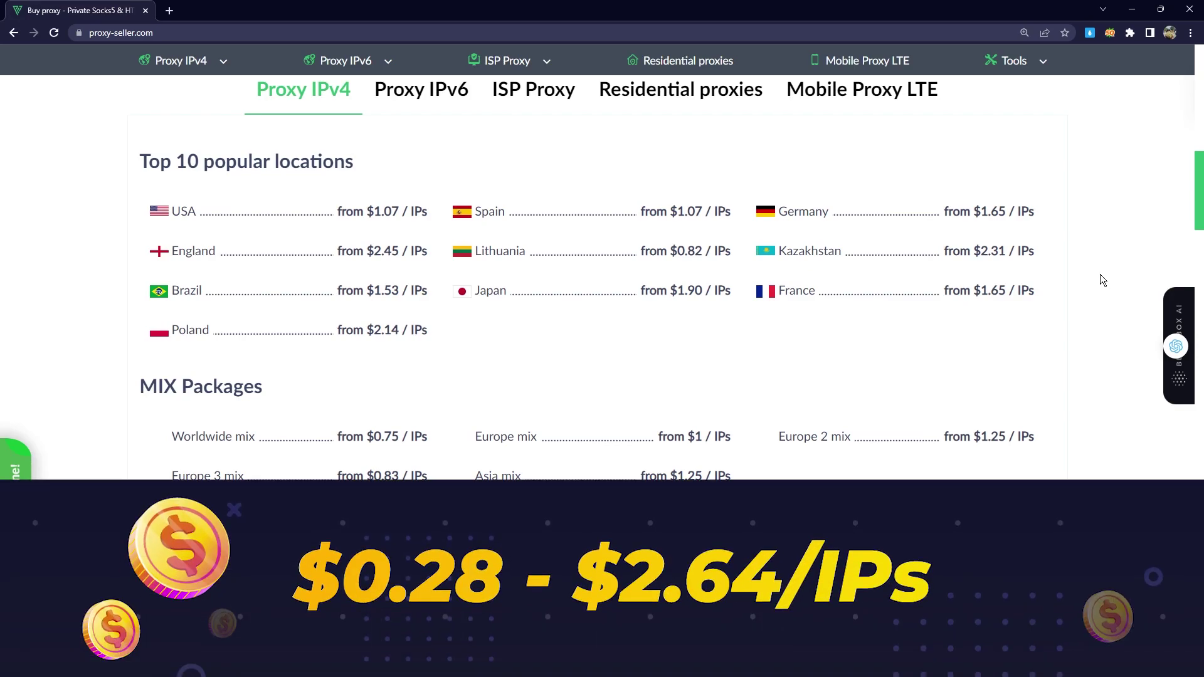
click(422, 104)
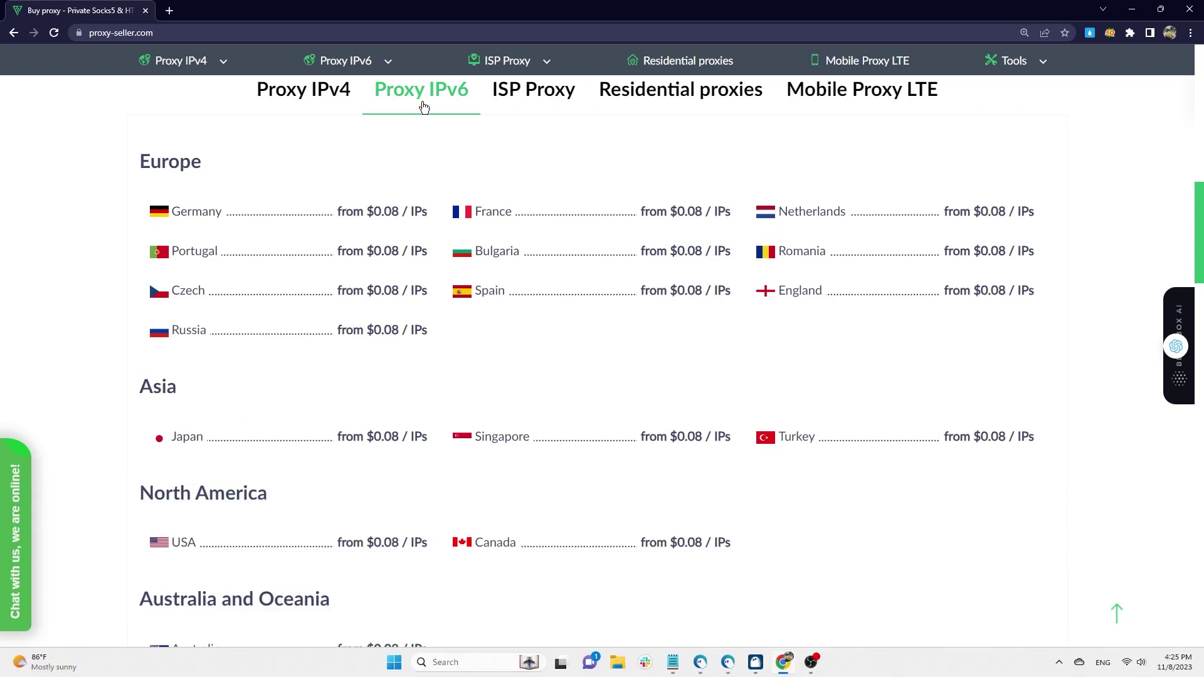
click(540, 105)
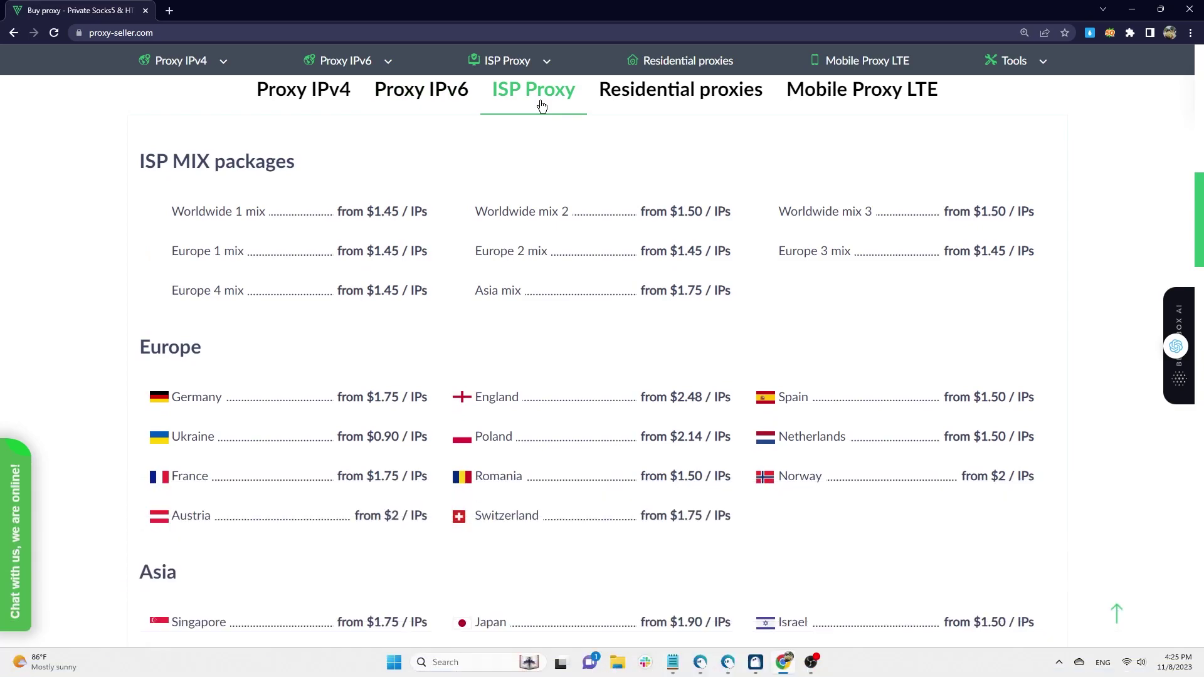
- Open the 3 Gb Residential proxies page and start the 3-day trial order (200 Mb, 1.99 USD)
click(696, 105)
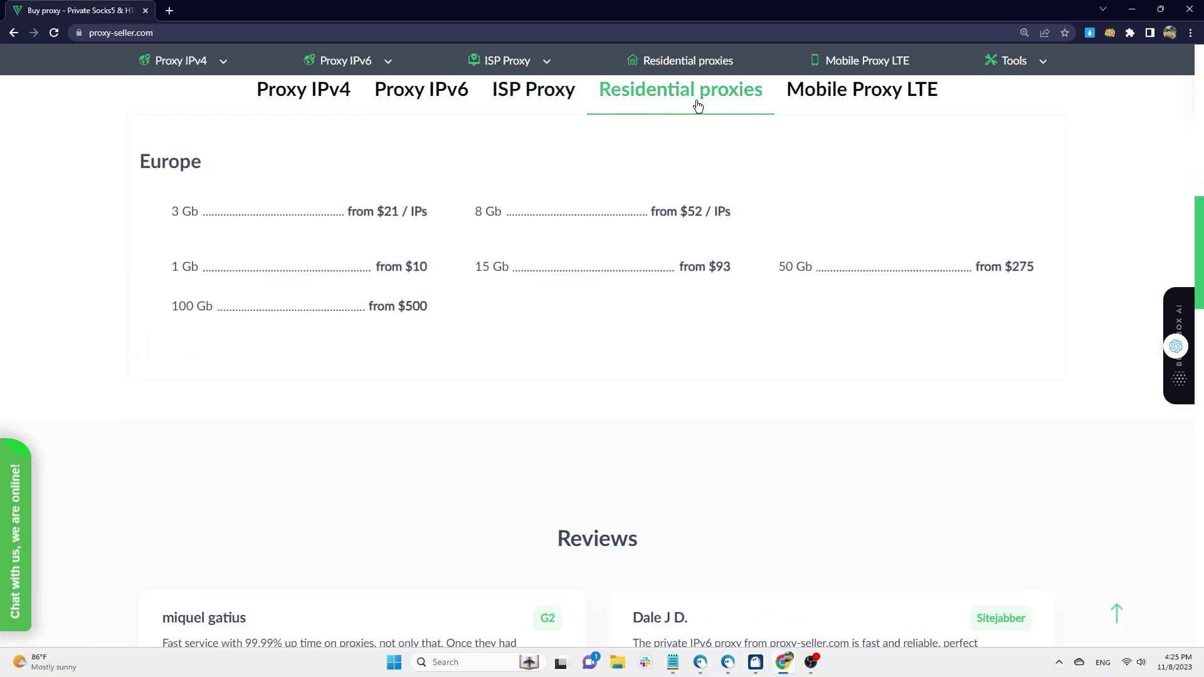
click(399, 217)
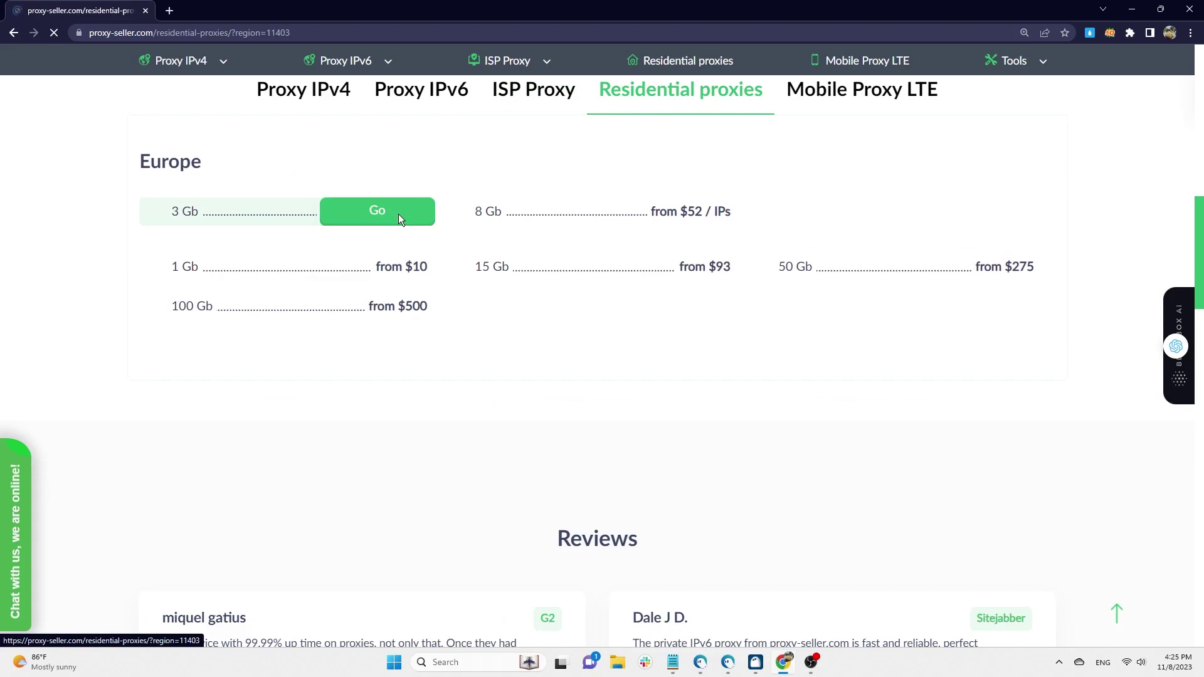
scroll(1113, 253, down, 2)
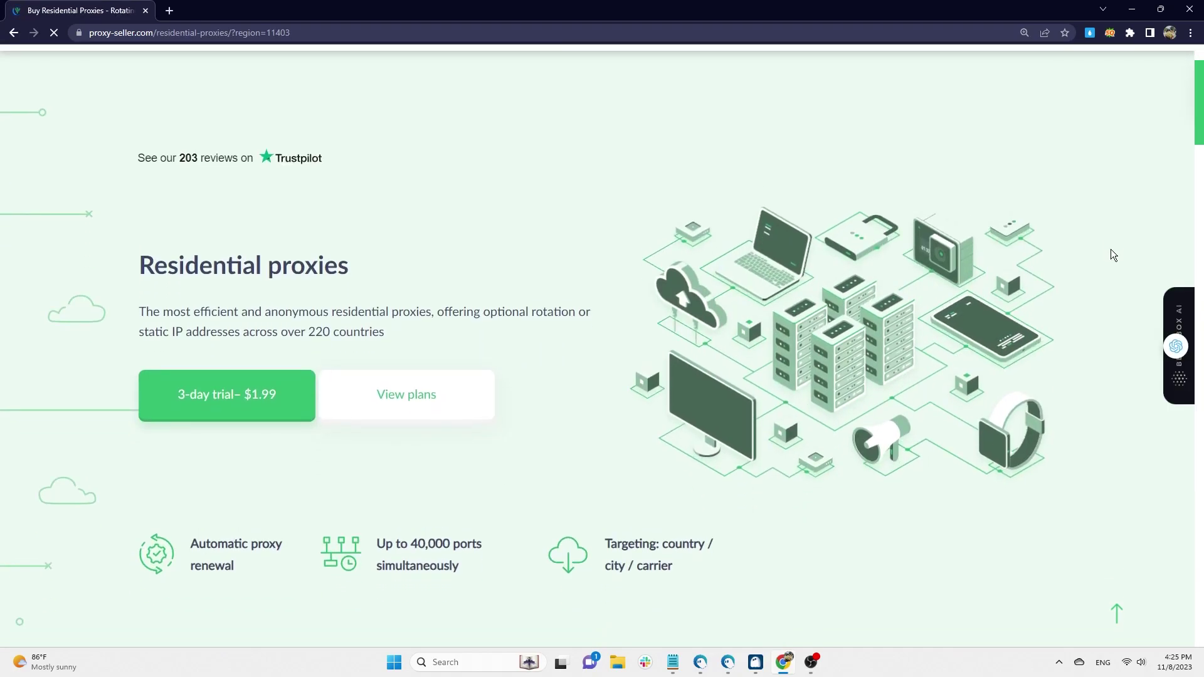
scroll(1112, 251, down, 3)
scroll(1112, 251, down, 3)
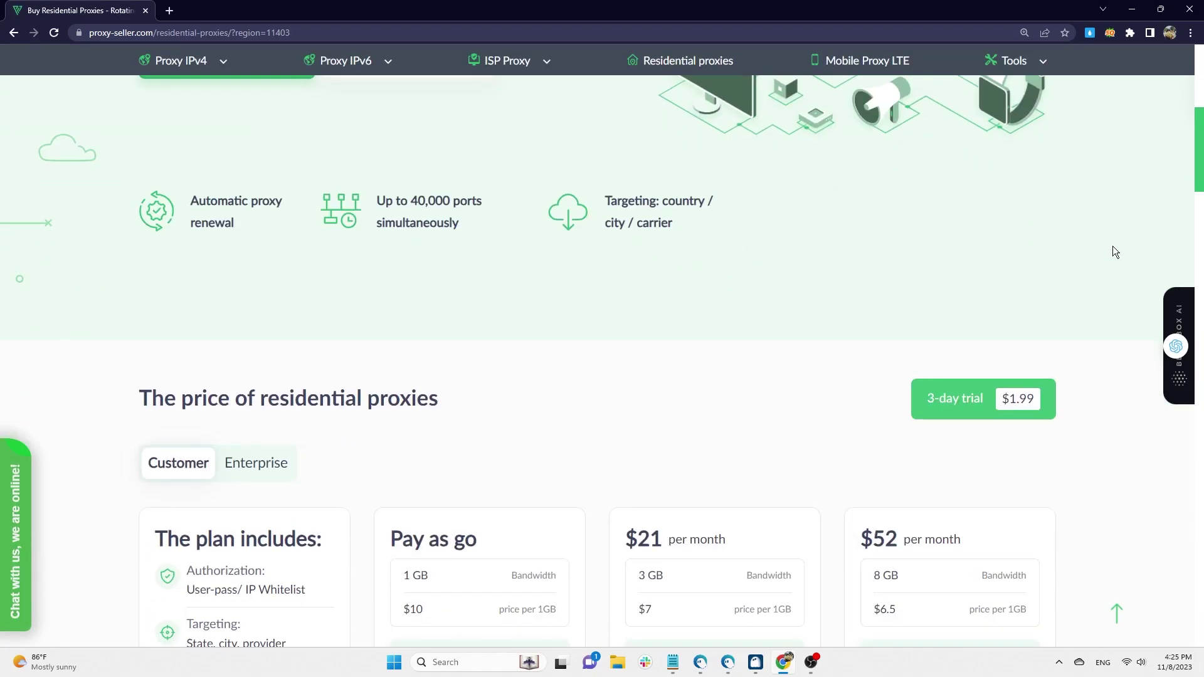
scroll(1114, 251, down, 4)
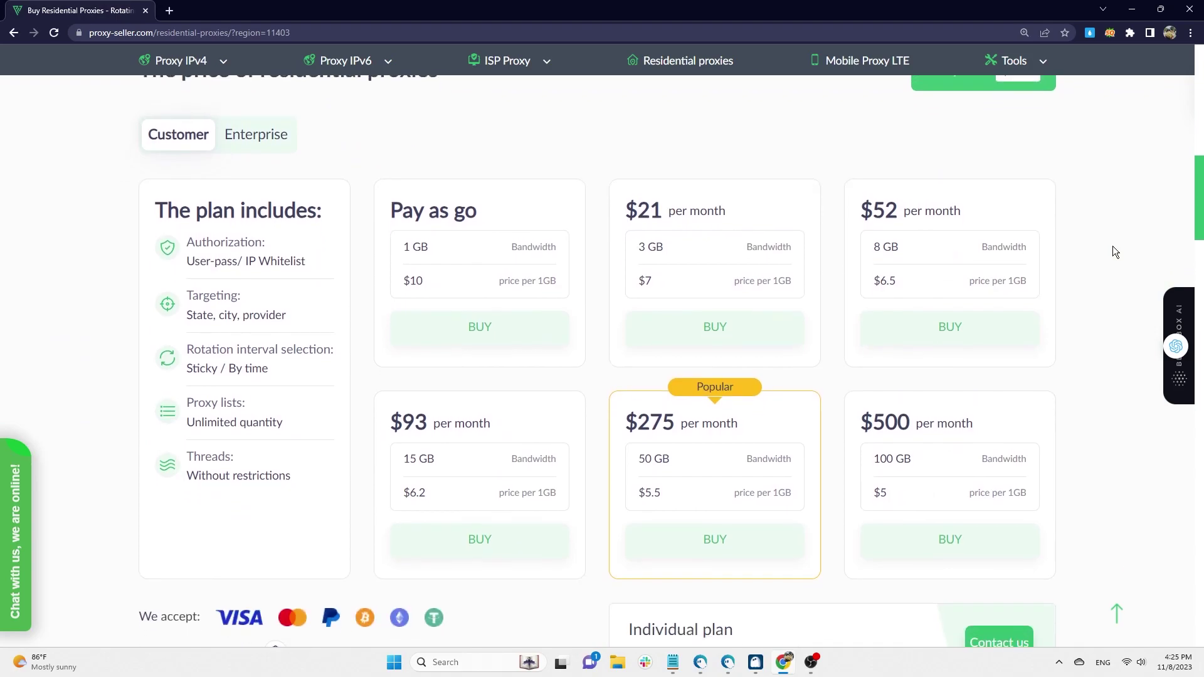
scroll(1115, 252, up, 1)
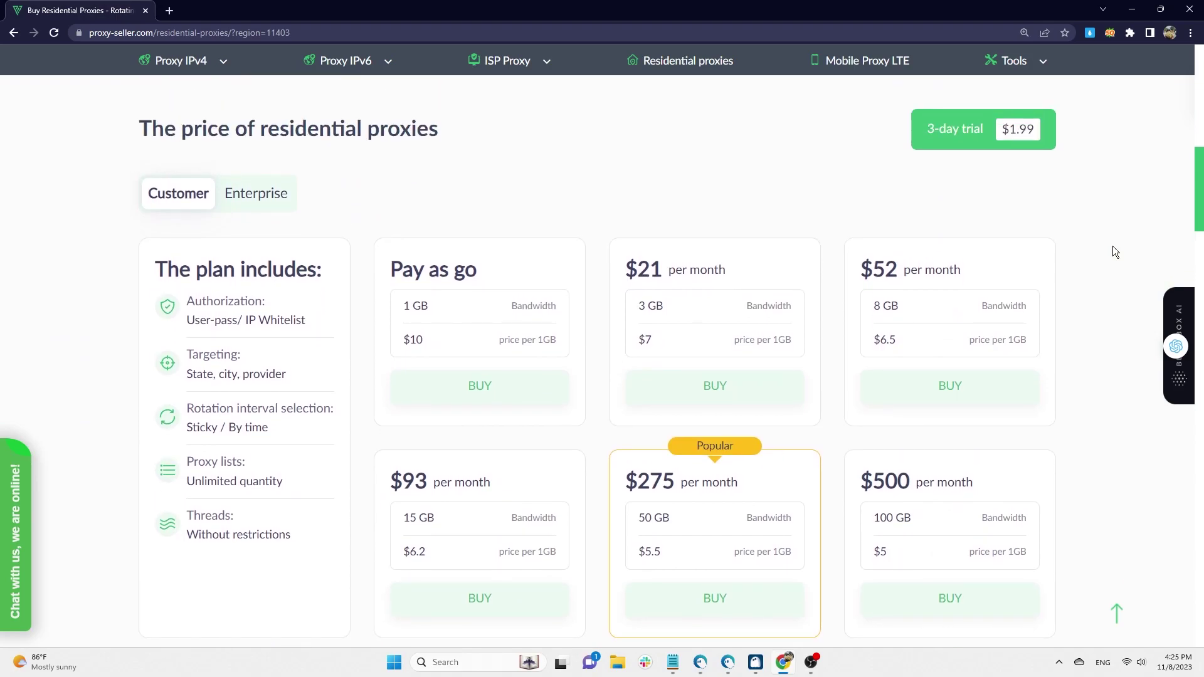
click(973, 131)
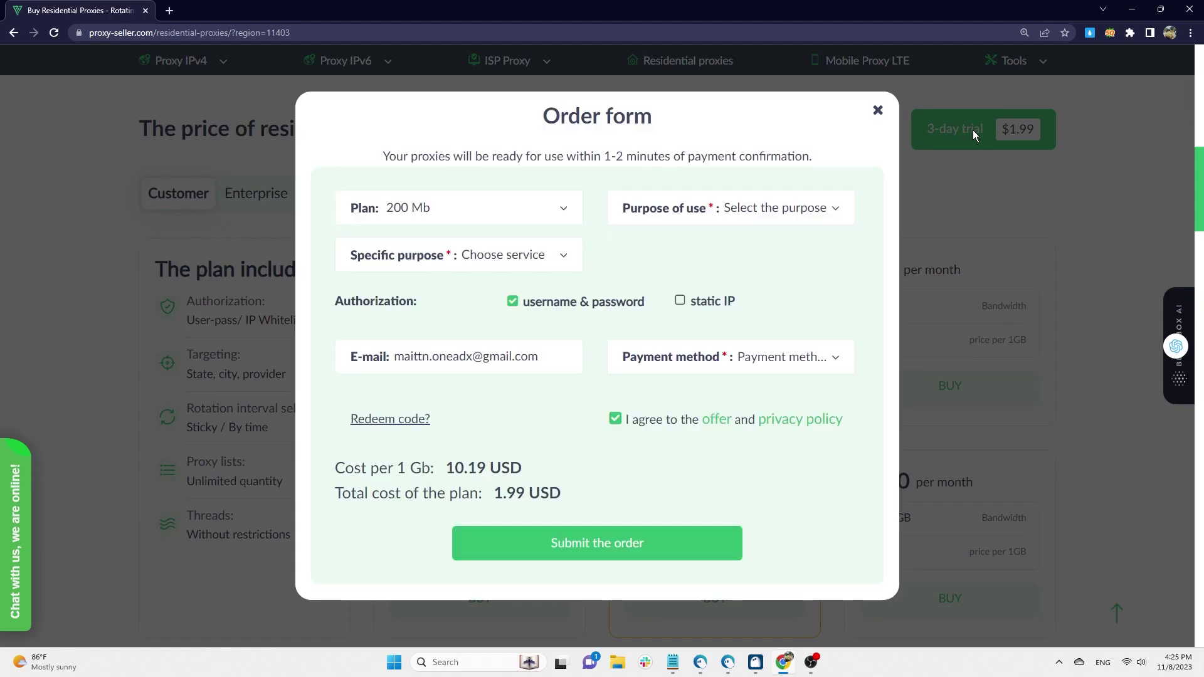
- Close the order form and browse the Mobile LTE 4G proxies page
click(878, 111)
click(865, 63)
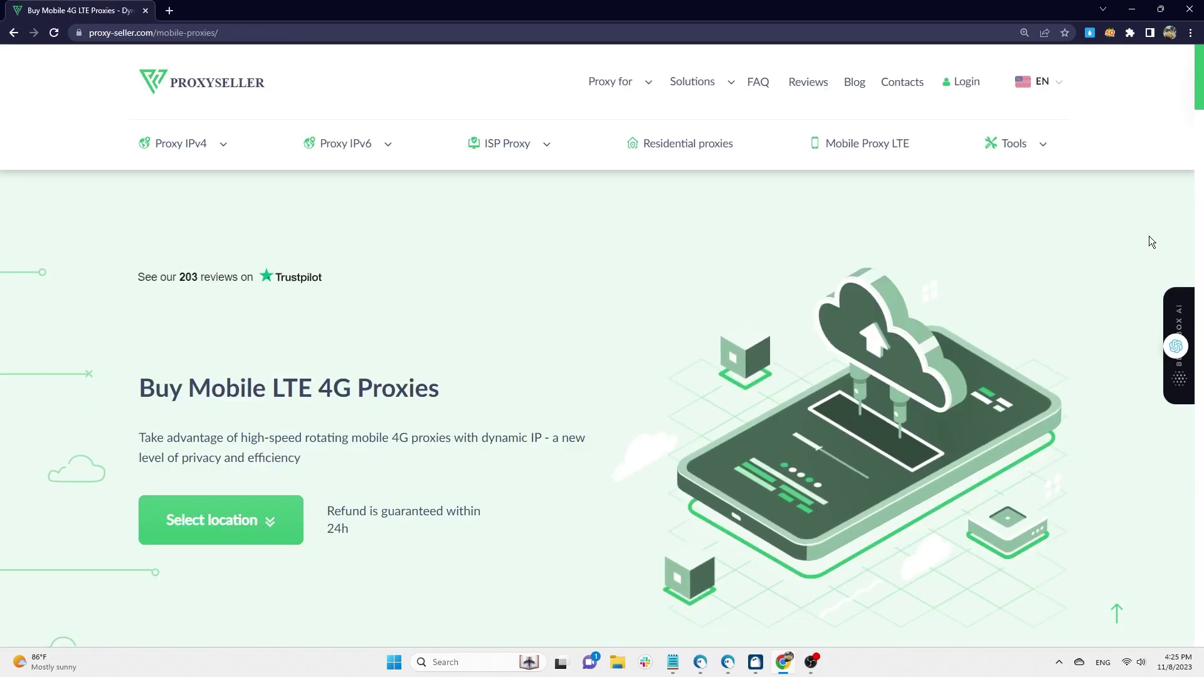
scroll(1148, 235, down, 3)
scroll(1148, 236, down, 4)
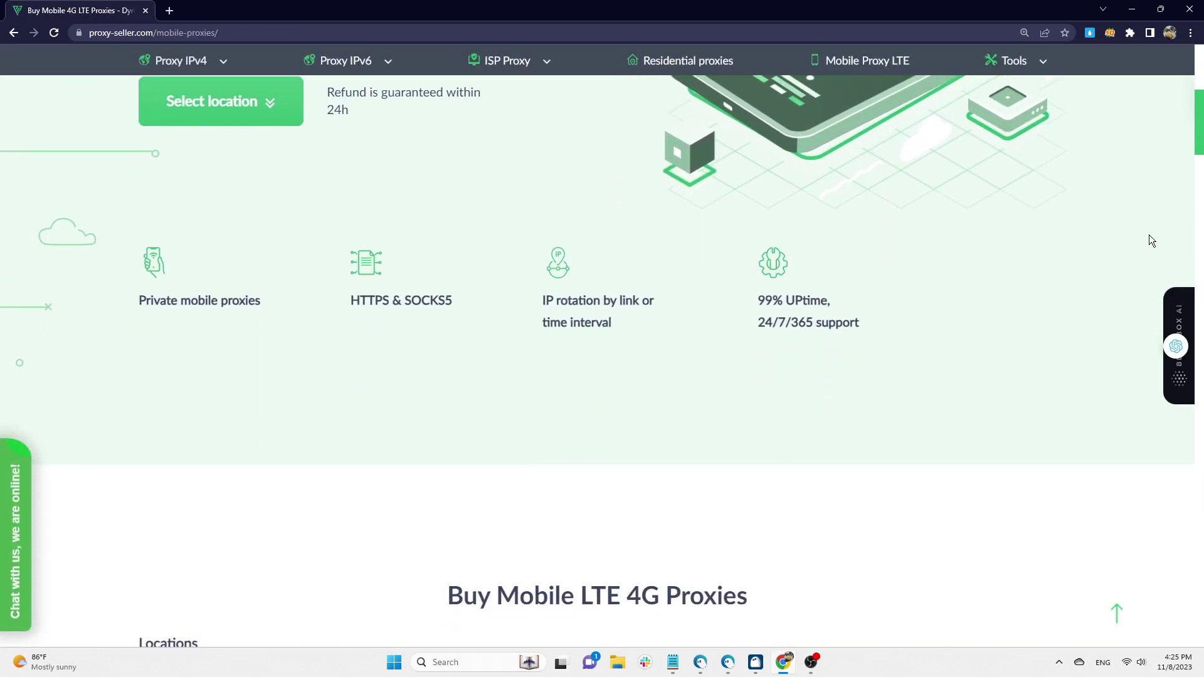
scroll(1149, 236, down, 8)
scroll(1150, 236, up, 1)
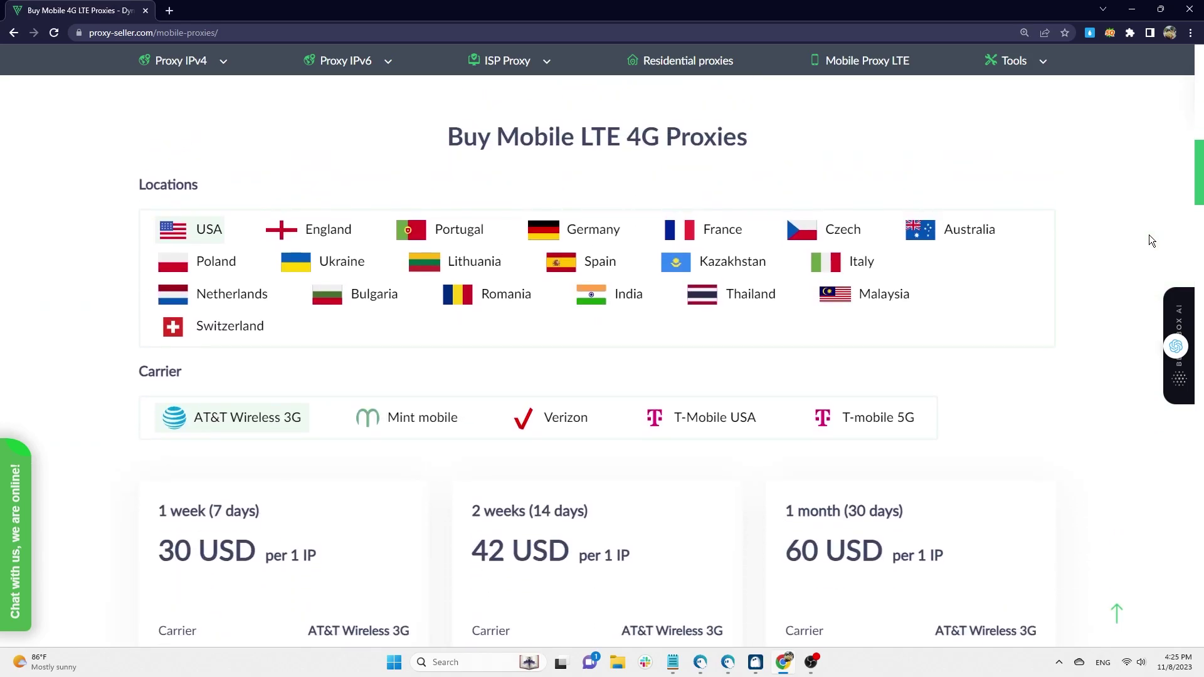
scroll(1150, 237, down, 5)
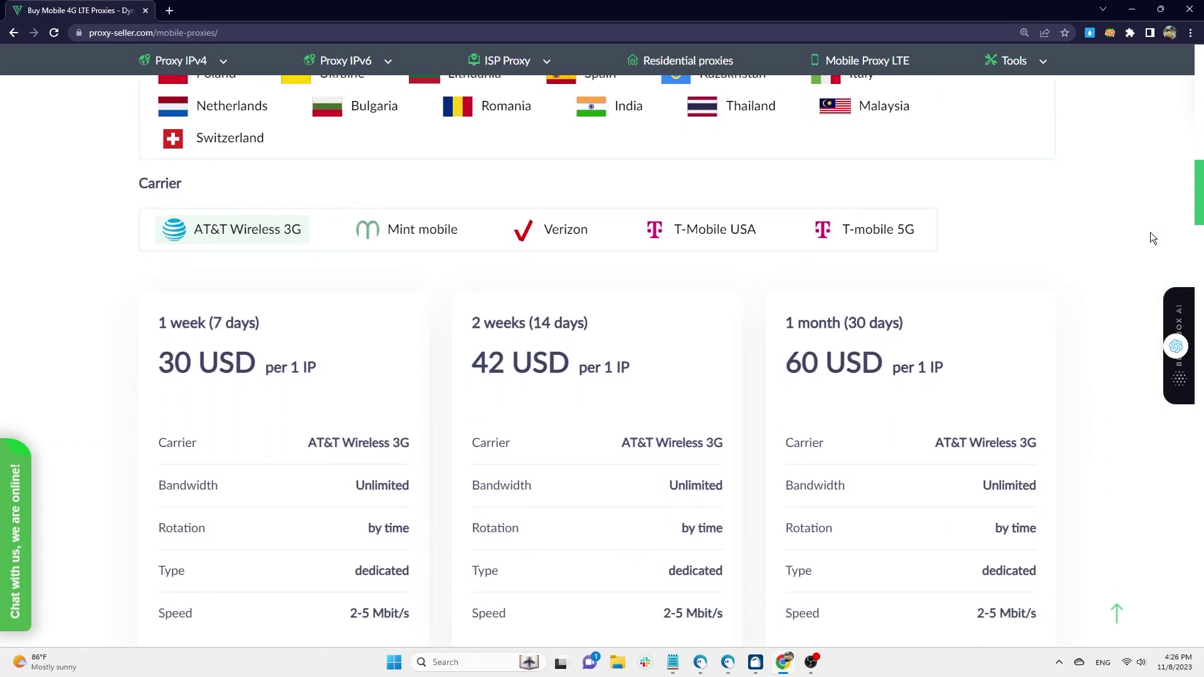
scroll(1130, 239, up, 1)
- Compare prices for Mint, Verizon, T-Mobile USA and T-mobile 5G, then go to Proxy-Checker
click(404, 171)
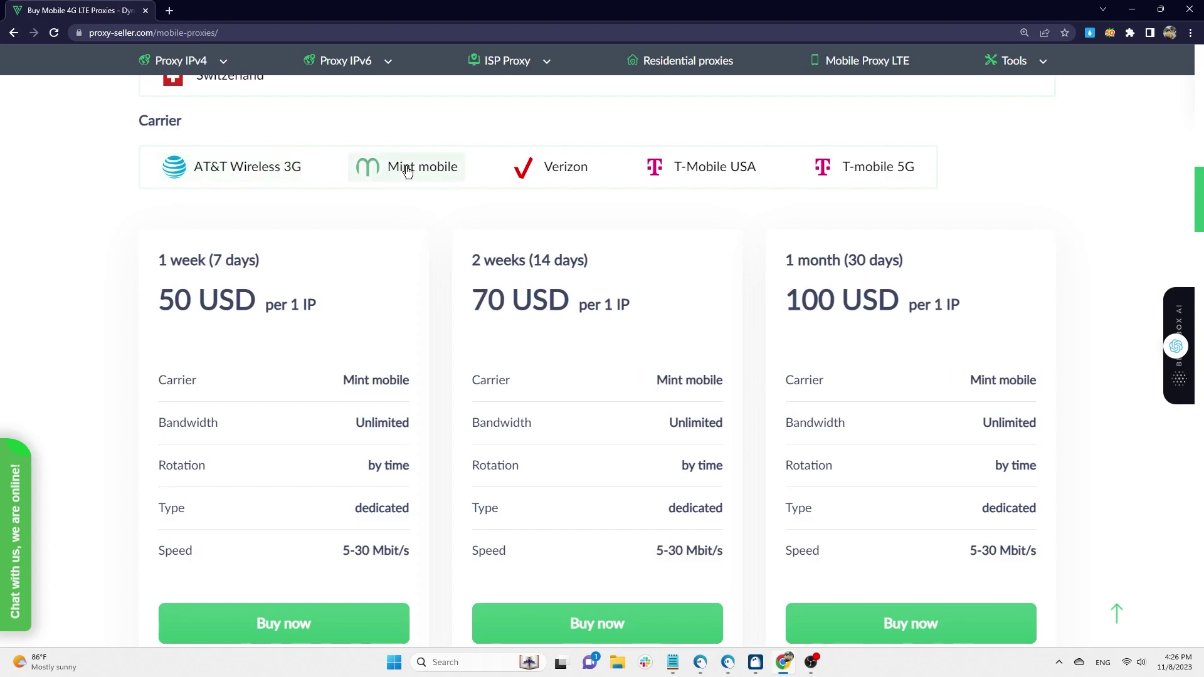
click(527, 176)
click(696, 176)
click(881, 175)
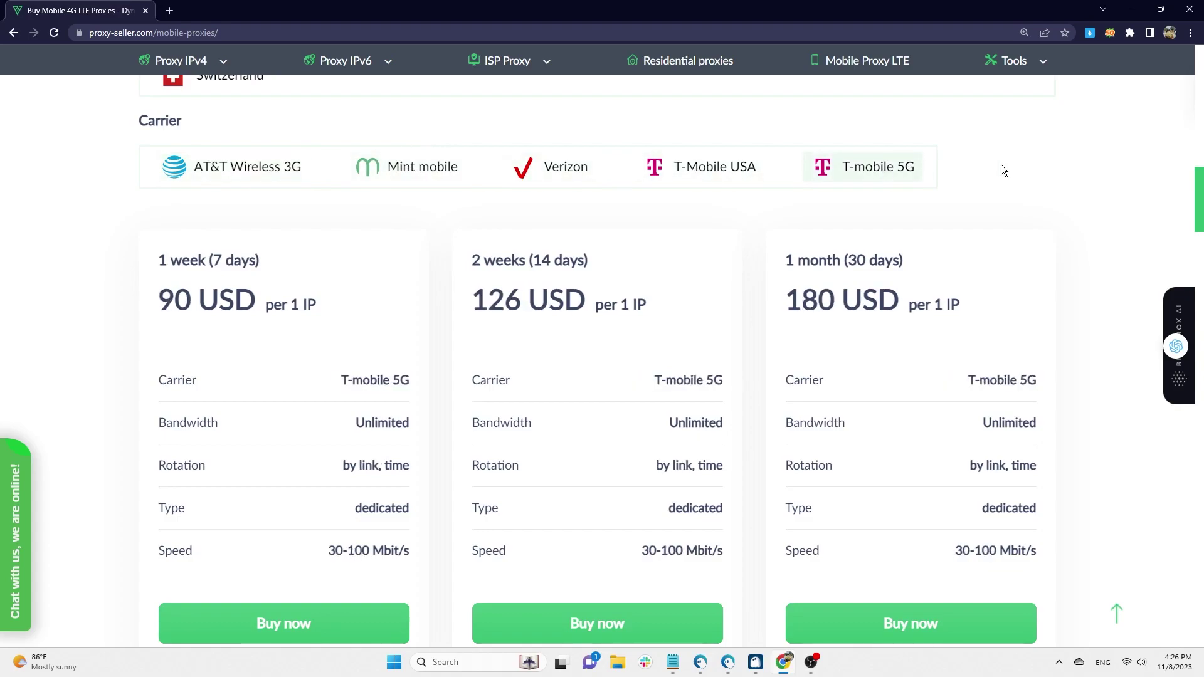
click(1039, 95)
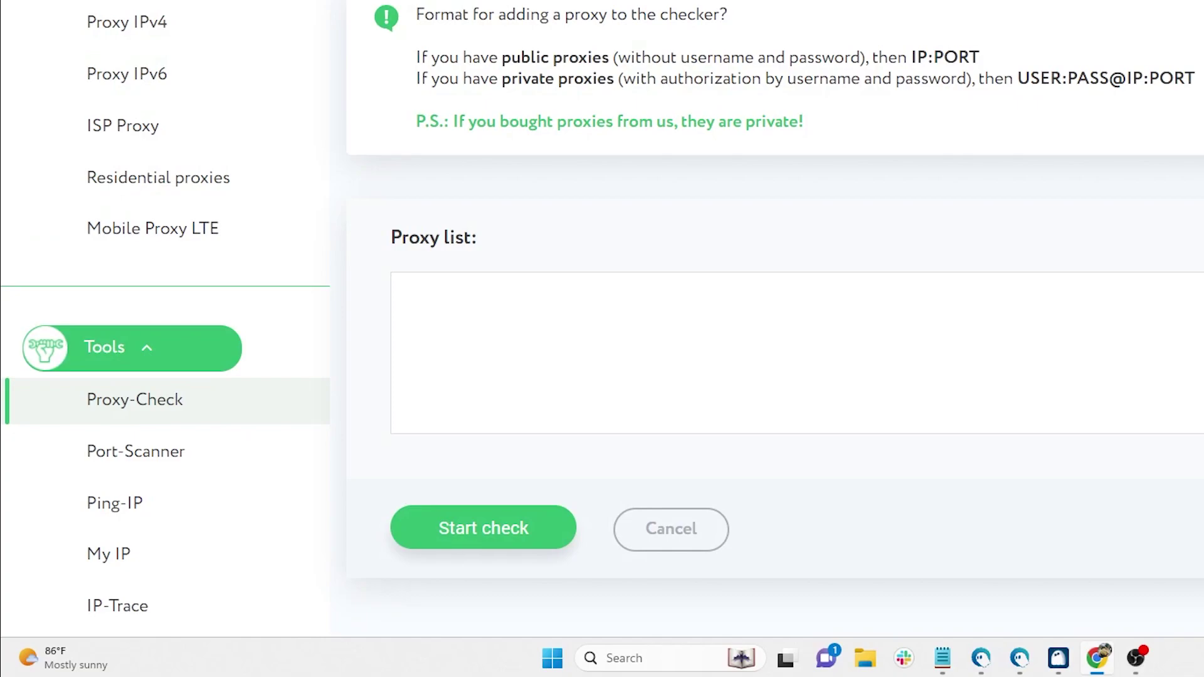
- Look at the IP-Trace tool, then return to the ProxySeller homepage
click(117, 606)
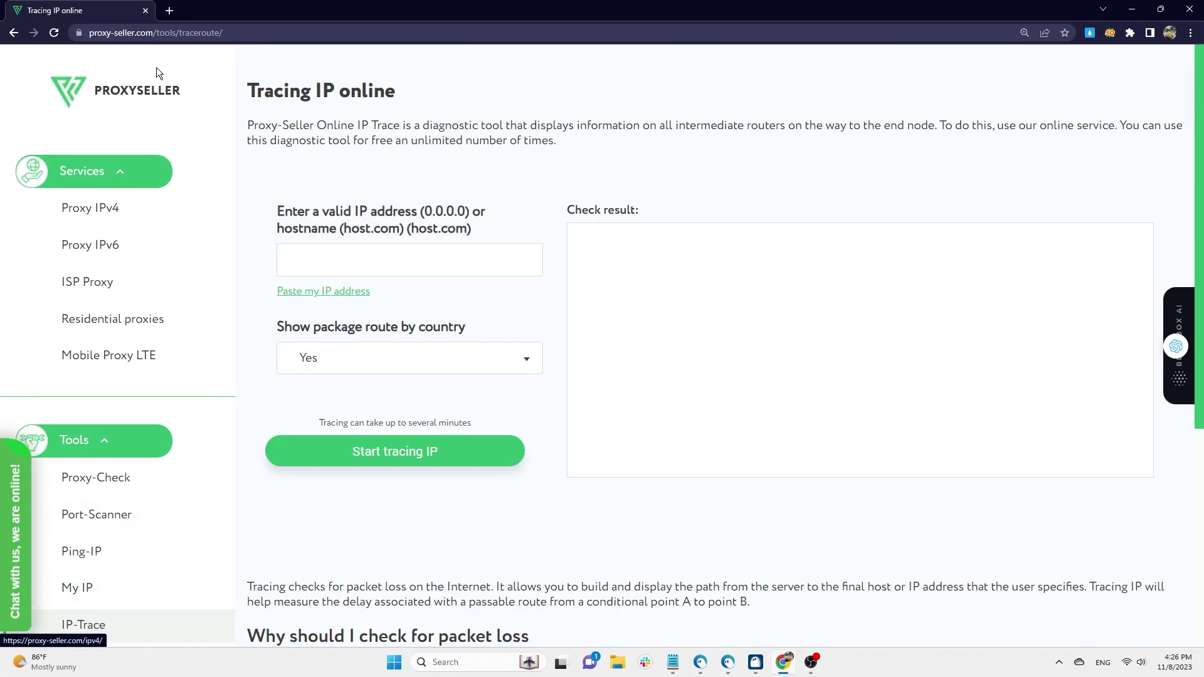
click(136, 99)
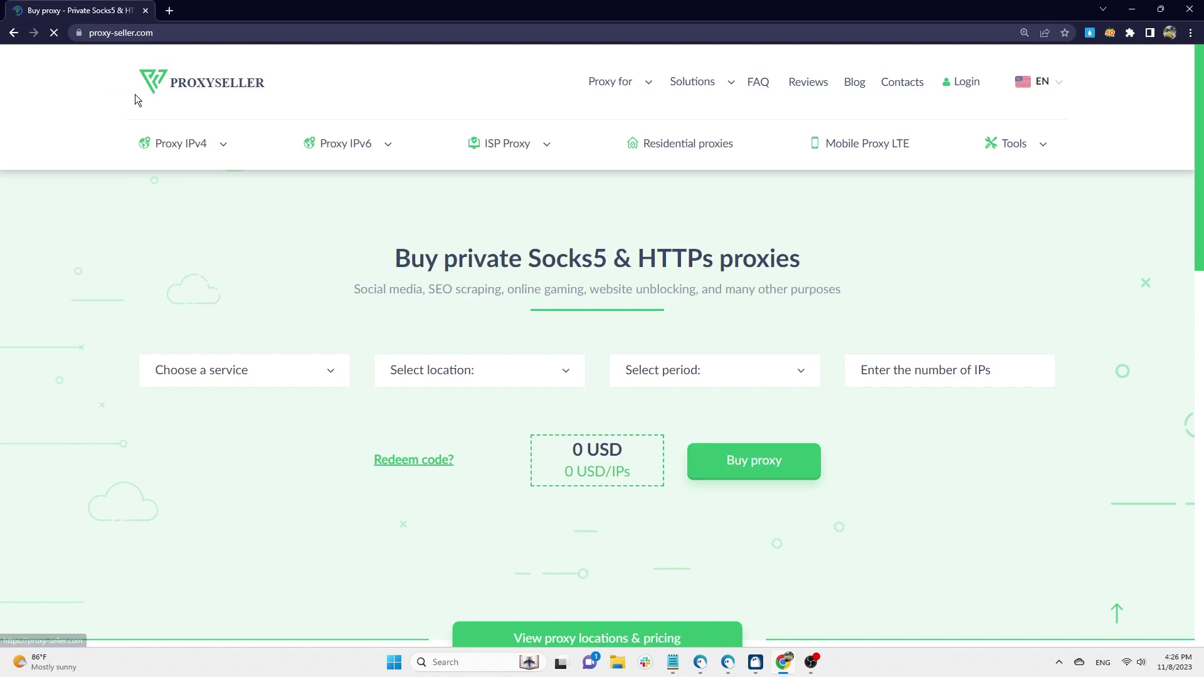
- Sign in to ProxySeller with Google and review the Orders page's five USA IPv4 proxies
click(965, 84)
scroll(798, 401, down, 2)
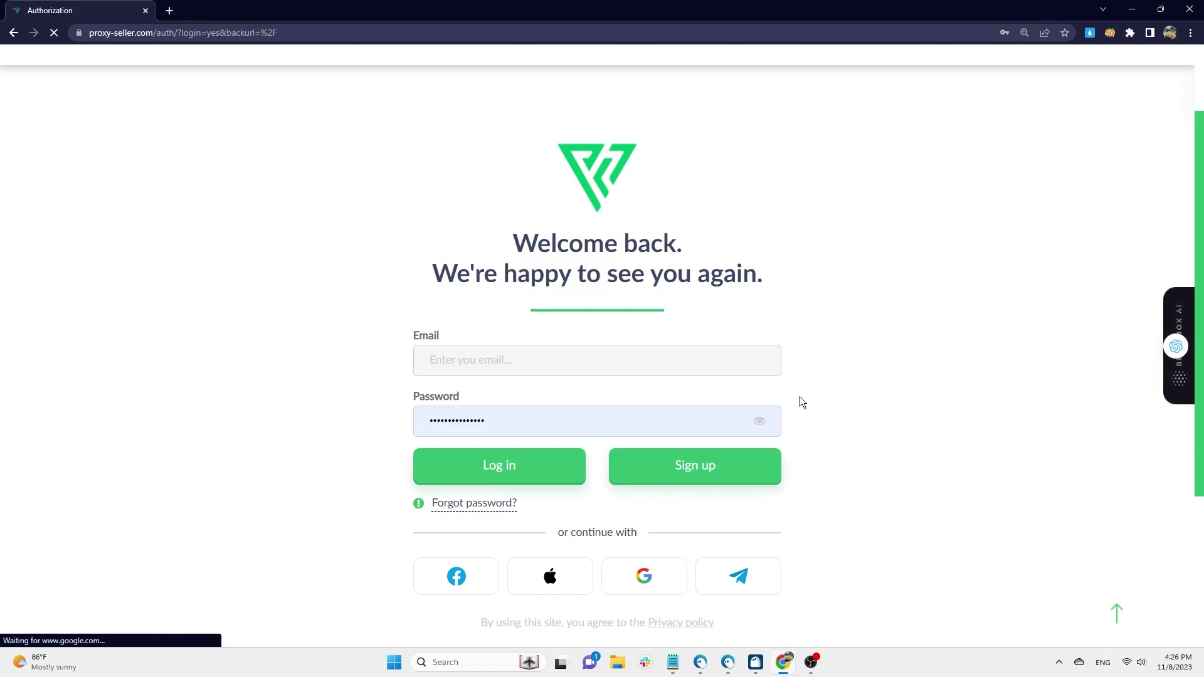
click(644, 577)
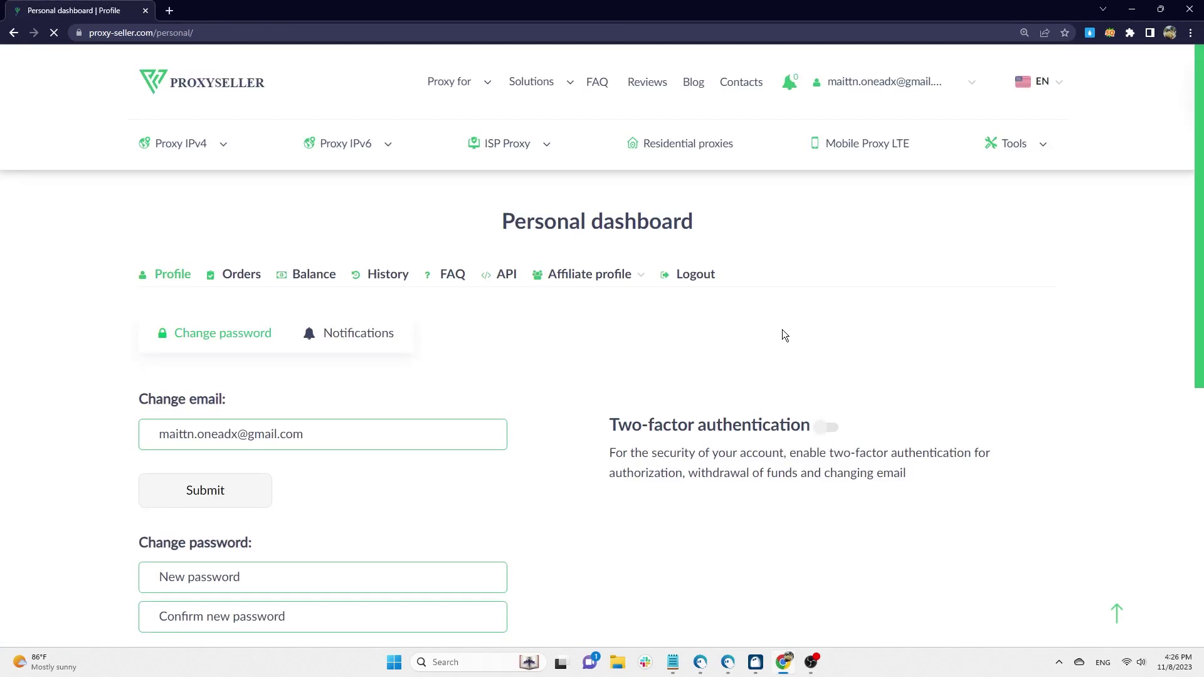
click(235, 277)
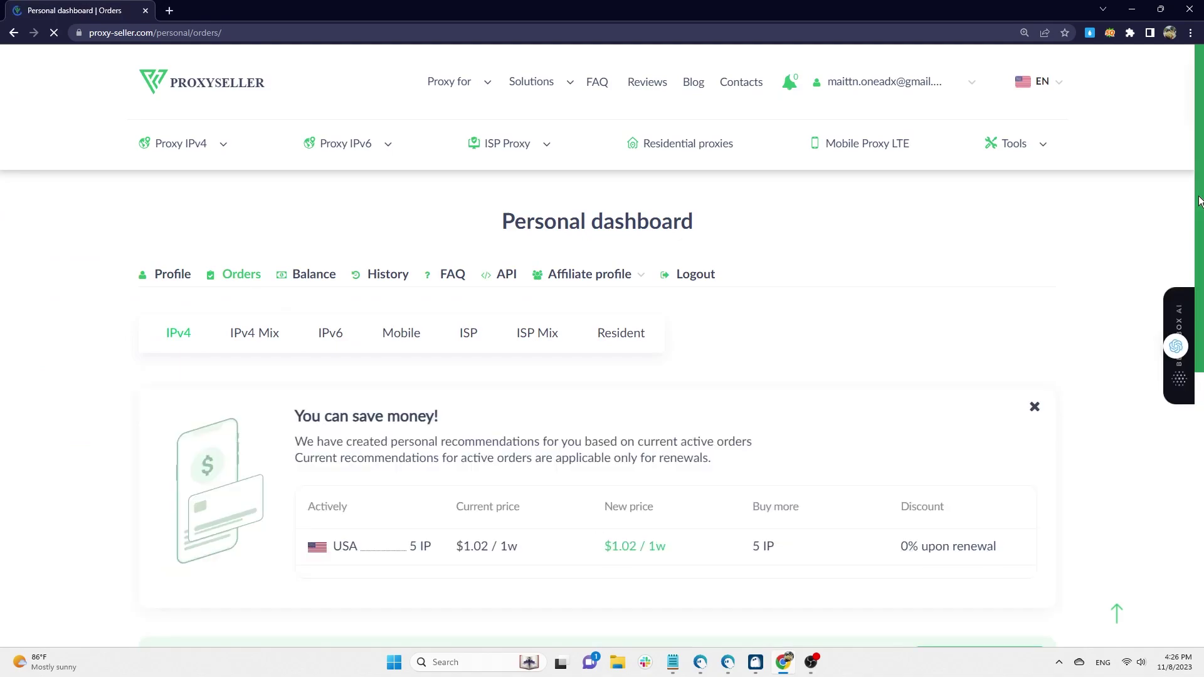
scroll(1128, 217, down, 2)
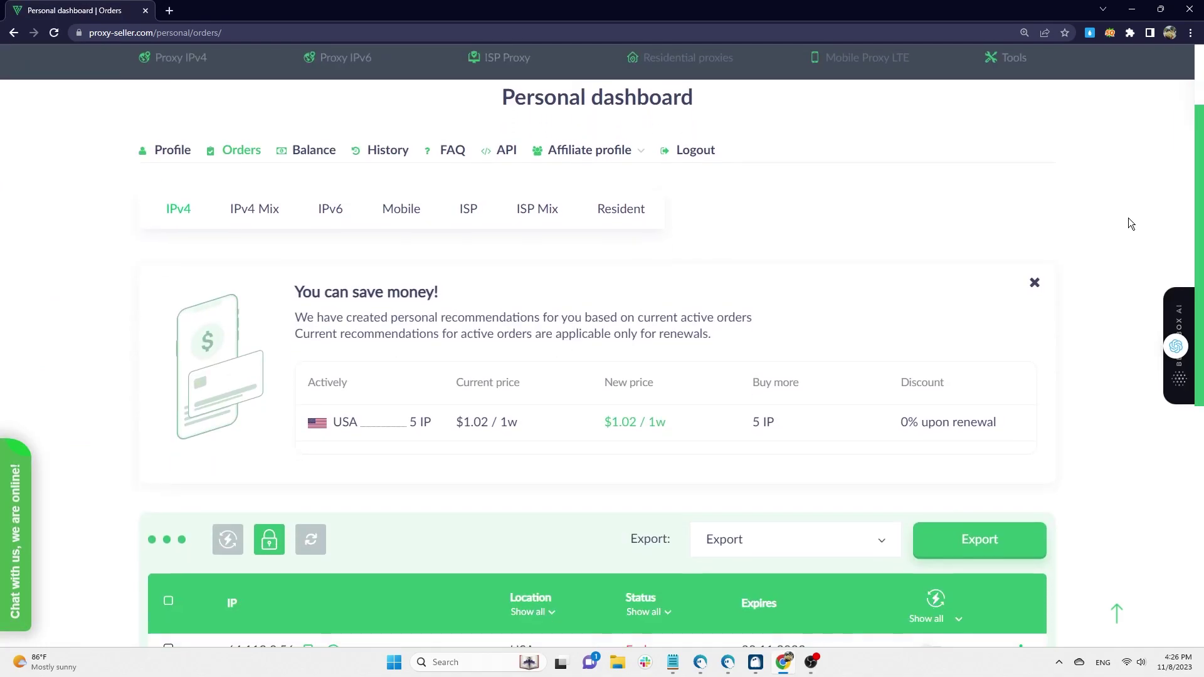
scroll(1135, 216, down, 5)
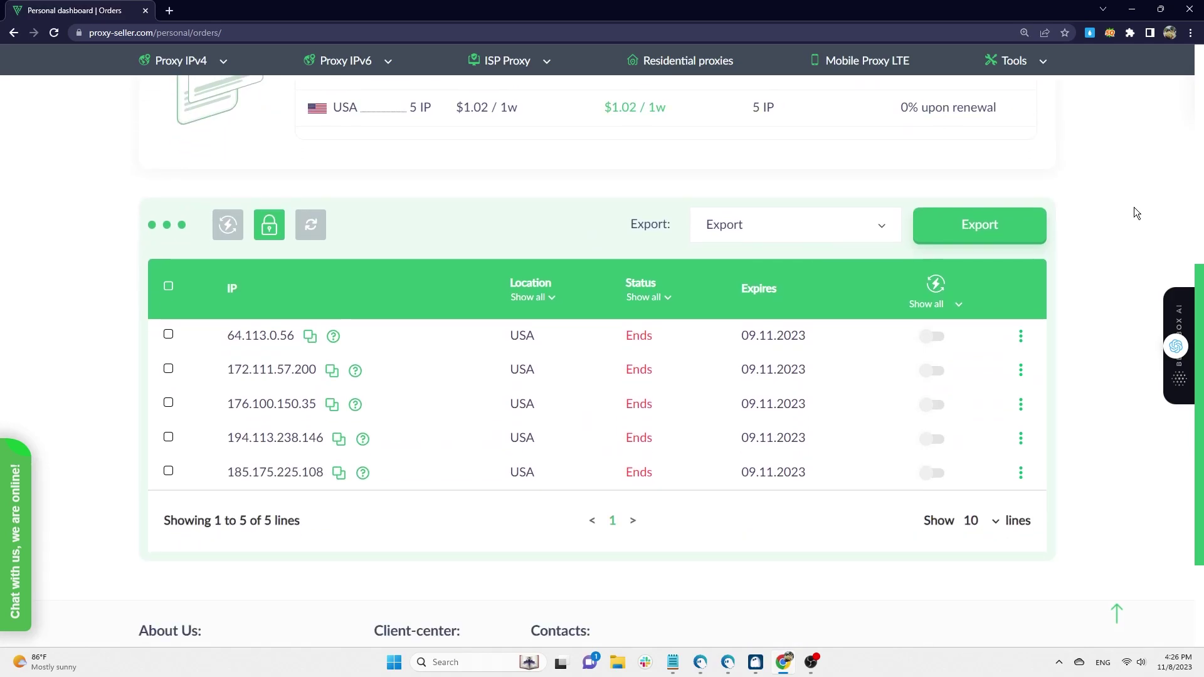
mouse_move(332, 342)
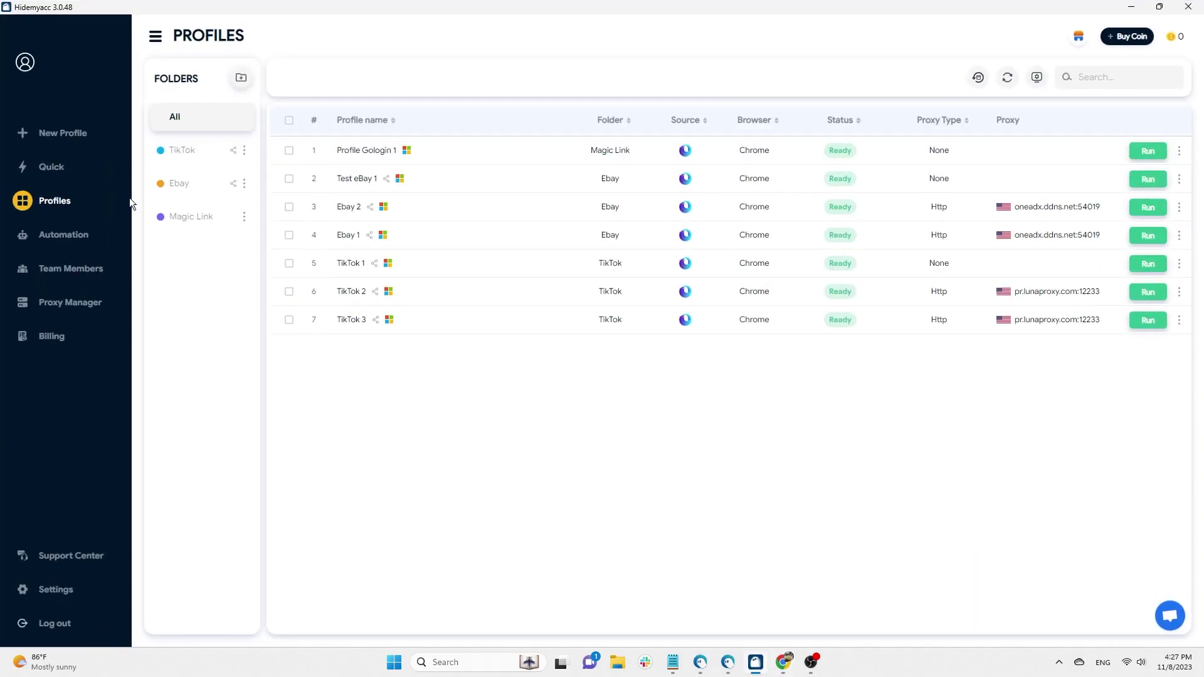
- Start a new profile 'Proxy-seller test 1' and paste the proxy address into Your Proxy quick add
click(65, 134)
text(Proxy-seller test 1)
click(280, 139)
click(524, 161)
click(489, 271)
text(64.113.0.56:64.113.0.56:50100)
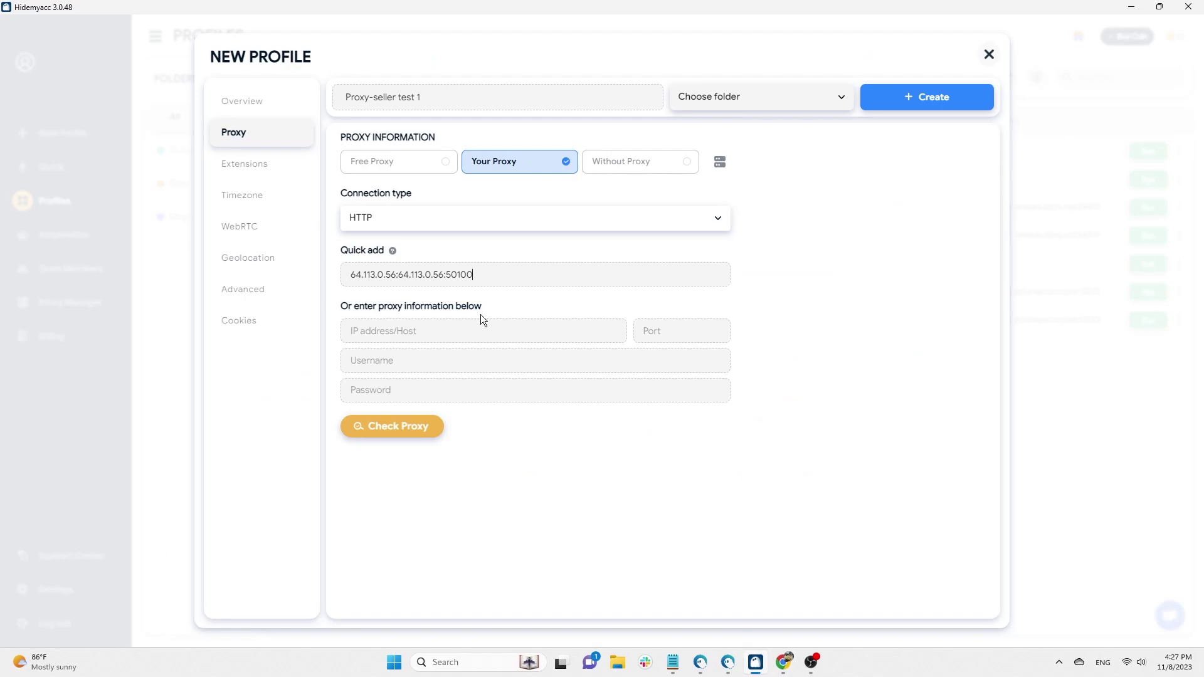
key(Home)
key(Delete)
key(Delete)
key(Delete)
key(Delete)
key(Delete)
key(Delete)
key(Delete)
key(Delete)
key(Delete)
key(Delete)
key(Delete)
key(Delete)
- Add the proxy login and password, verify 64.113.0.56:50100, and create the profile
click(781, 660)
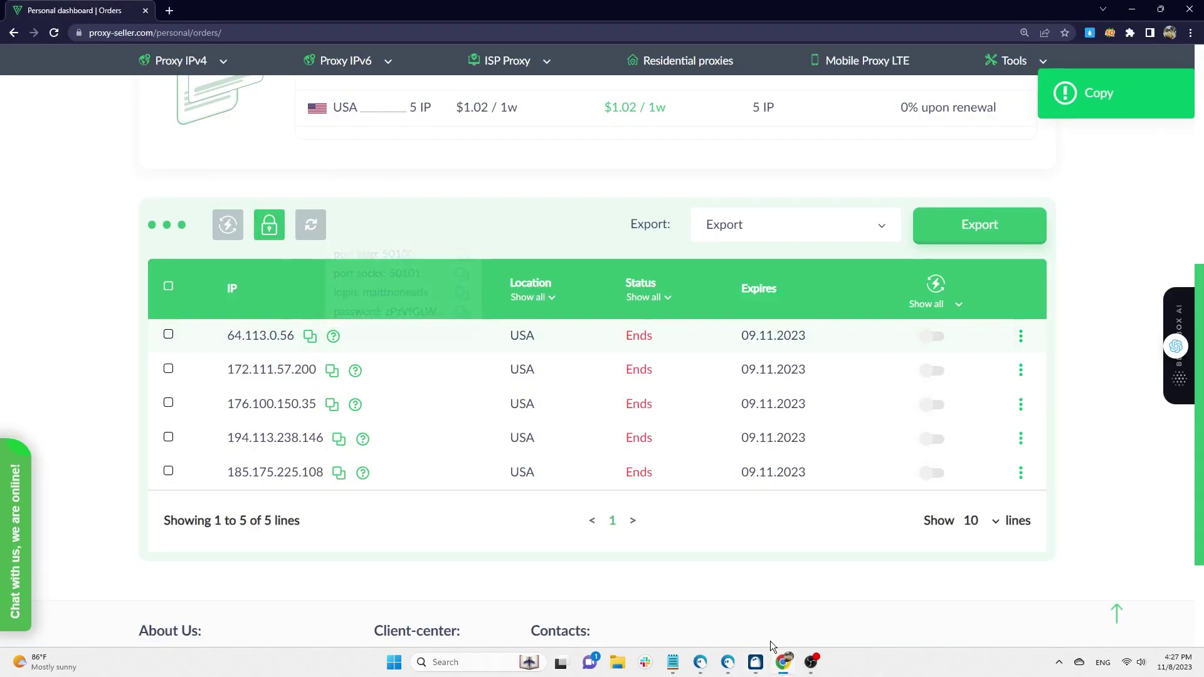
click(756, 663)
click(484, 285)
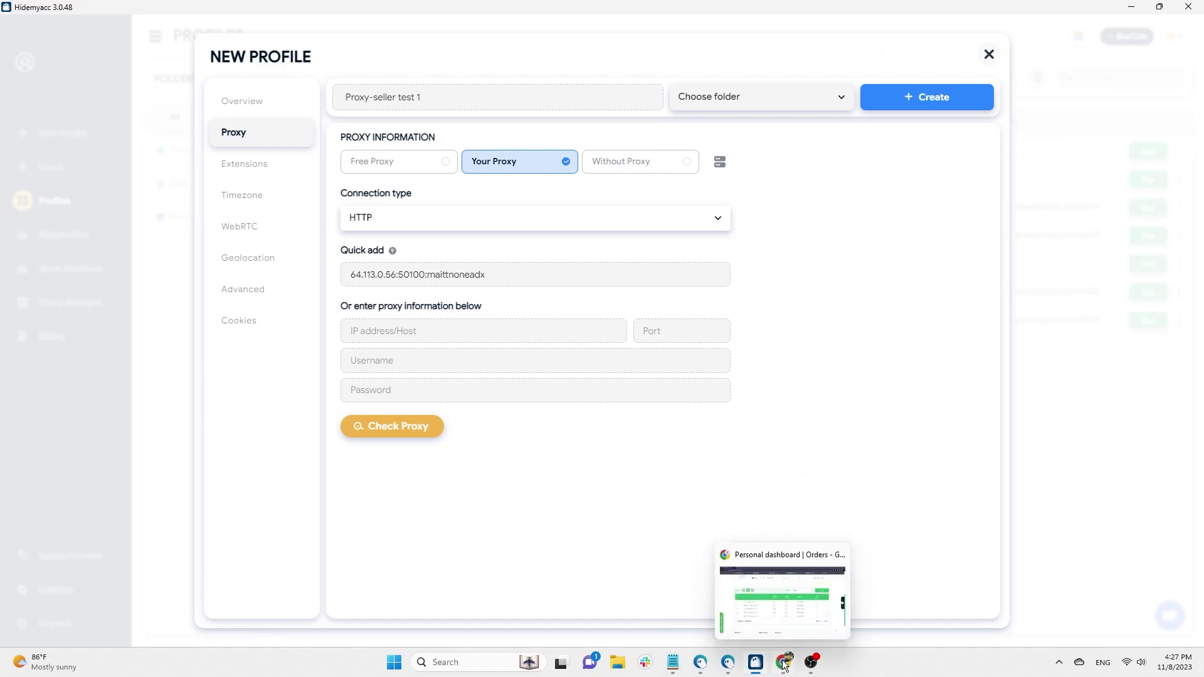
click(785, 664)
click(459, 315)
click(756, 663)
key(ctrl+v)
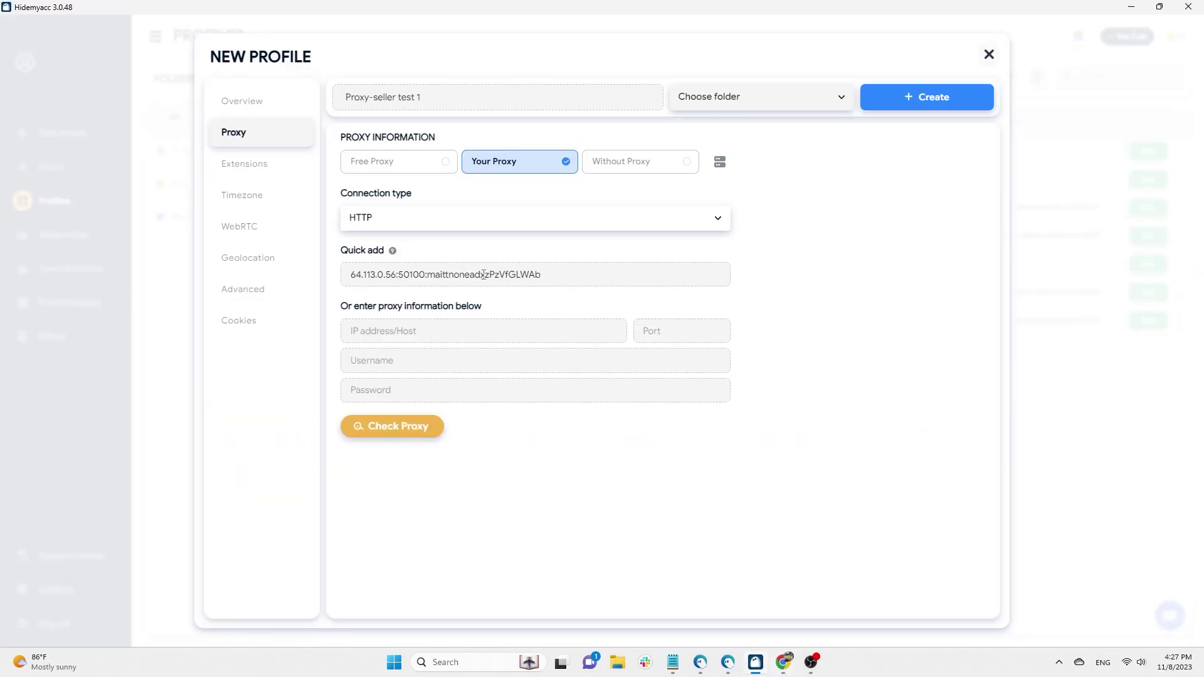
click(485, 275)
text(:)
click(432, 434)
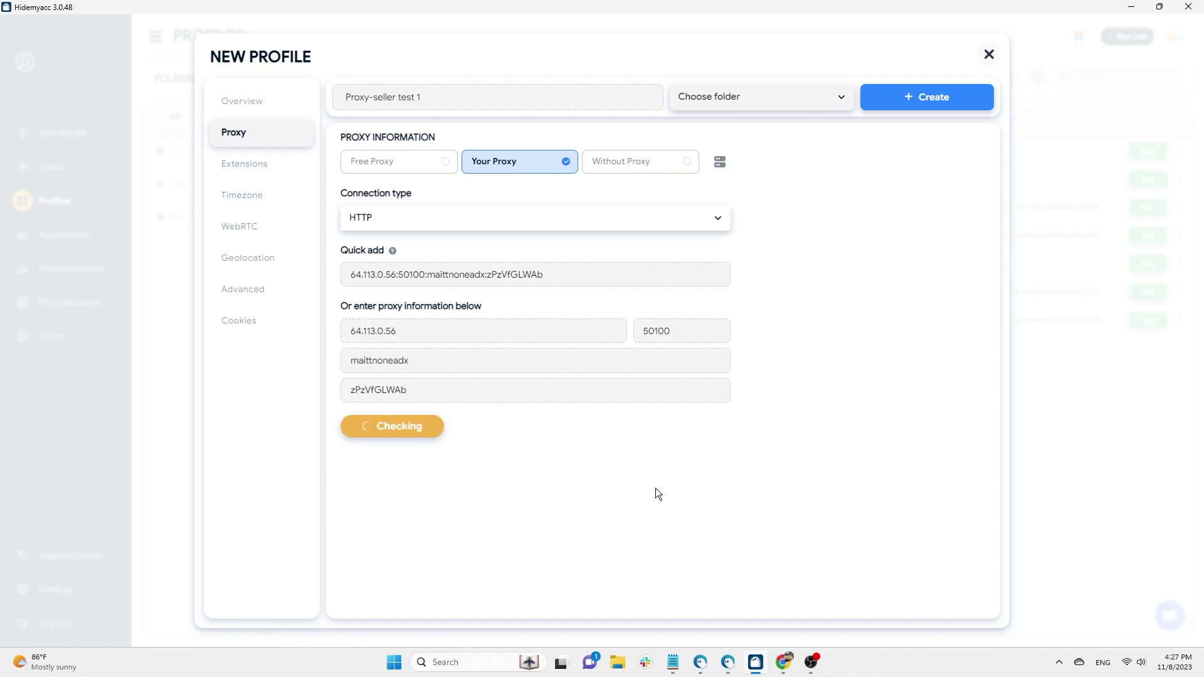
click(913, 97)
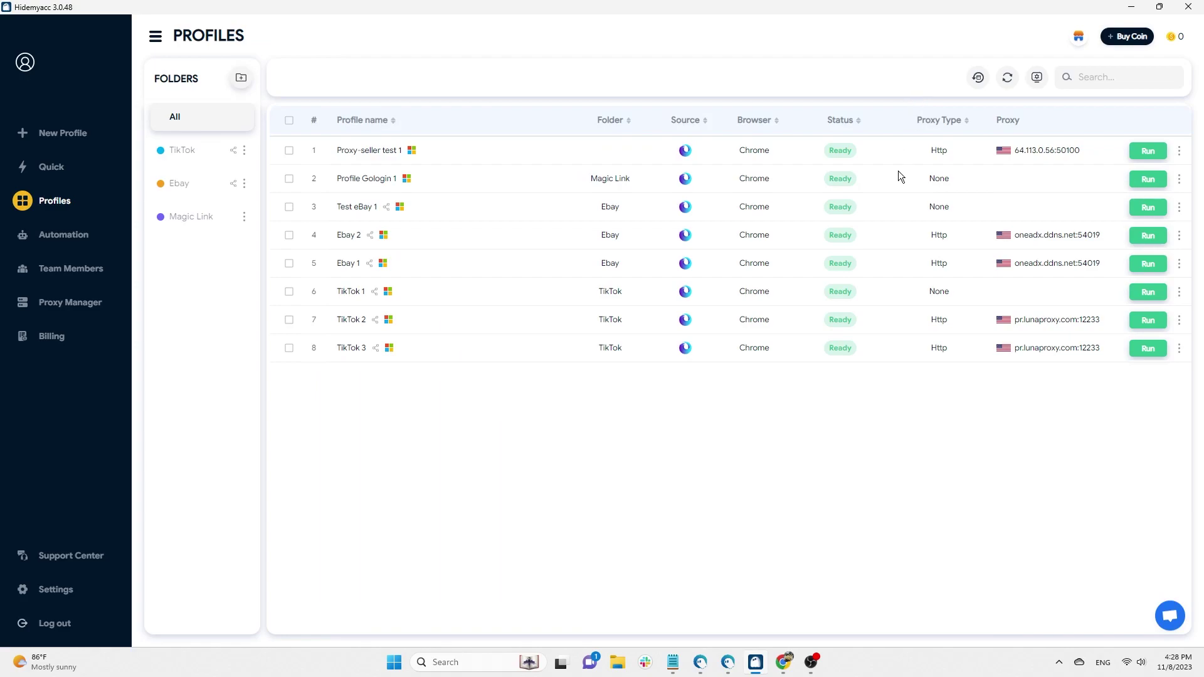
- Open the resident proxy order and keep Rotating sessions at 60 minutes
click(783, 663)
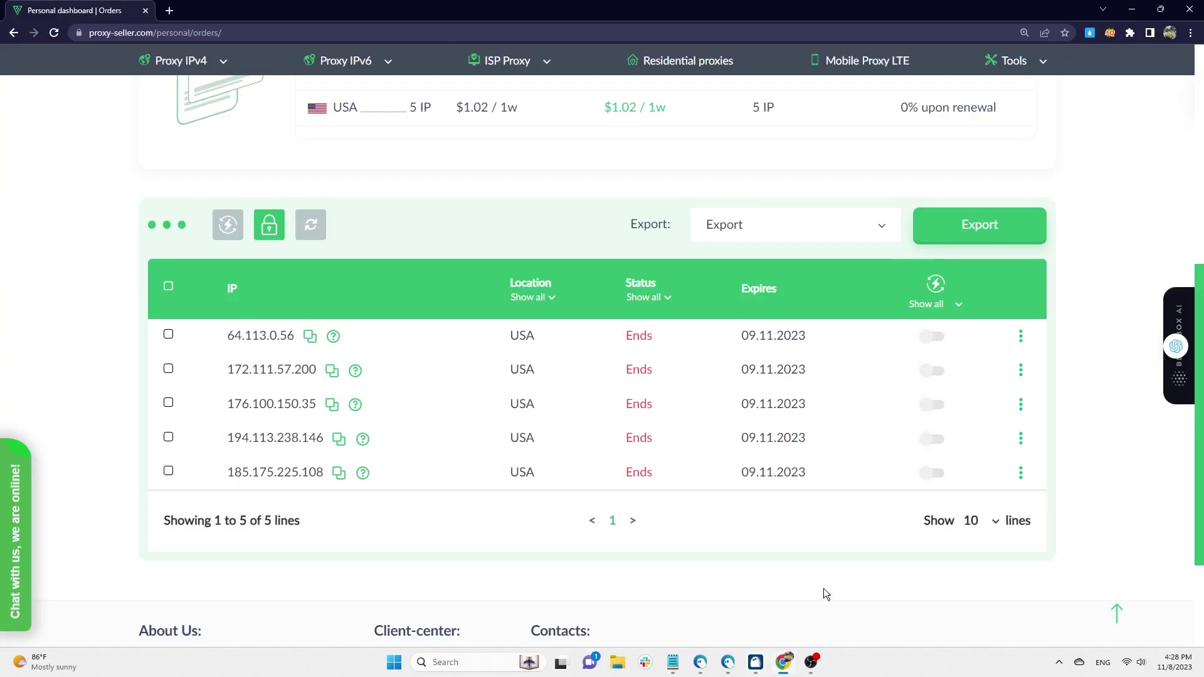
scroll(1098, 361, up, 5)
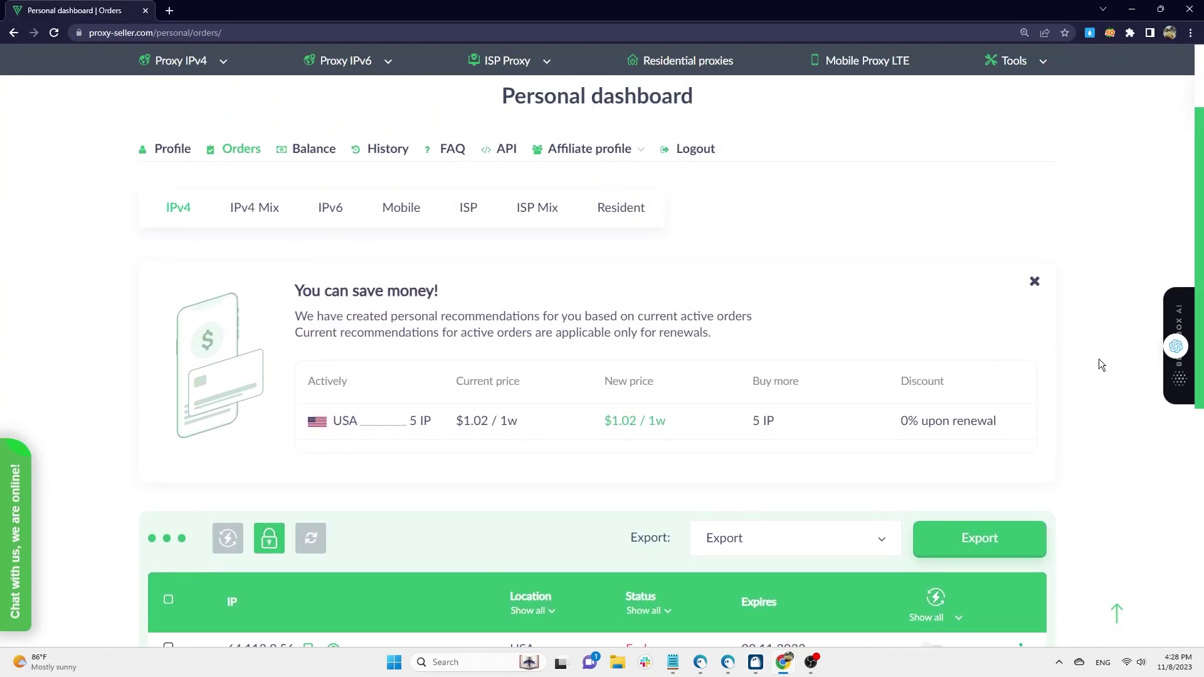
click(622, 207)
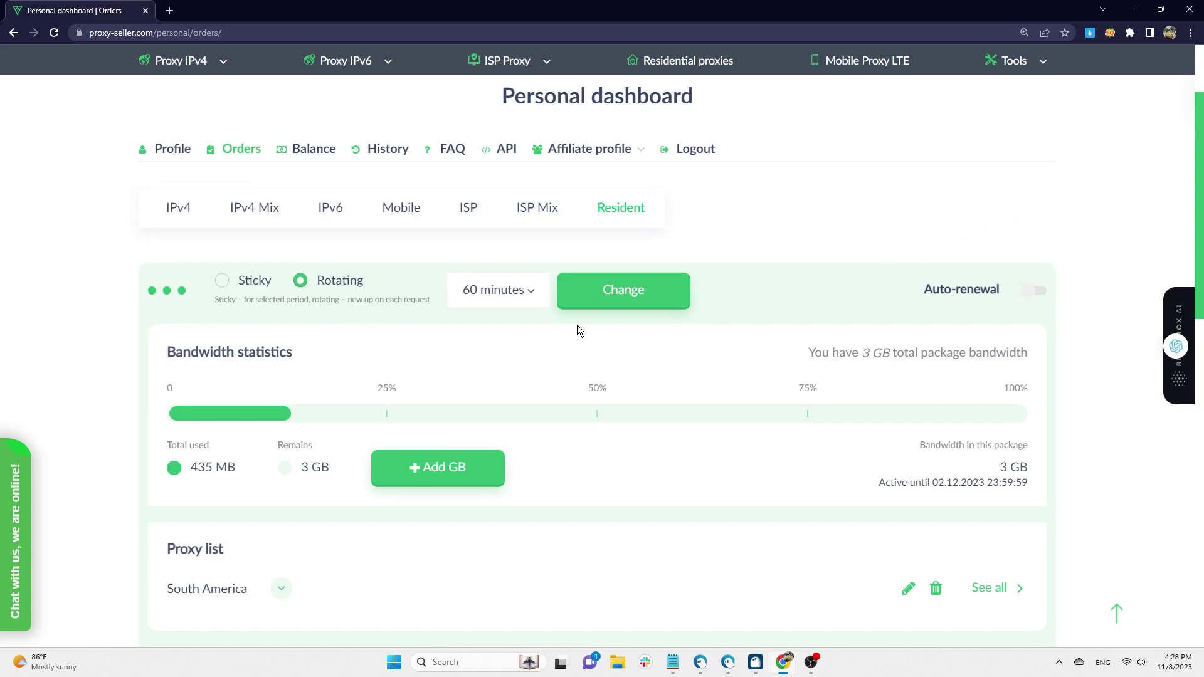
click(235, 285)
click(302, 282)
click(525, 292)
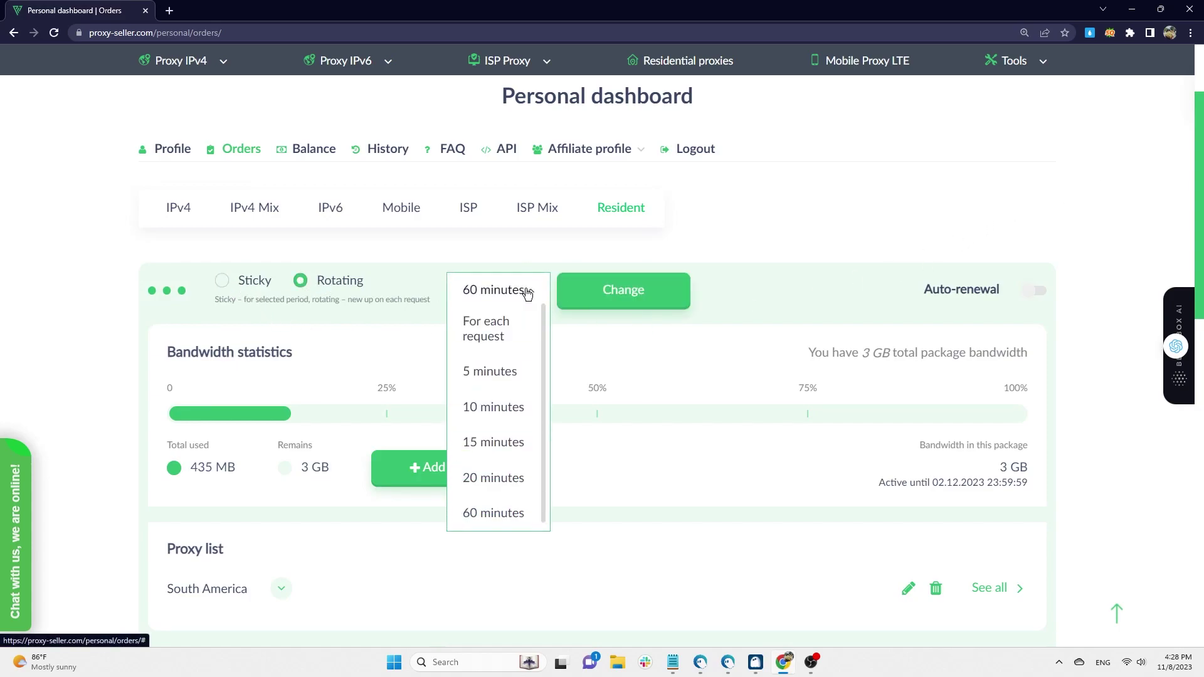
click(527, 293)
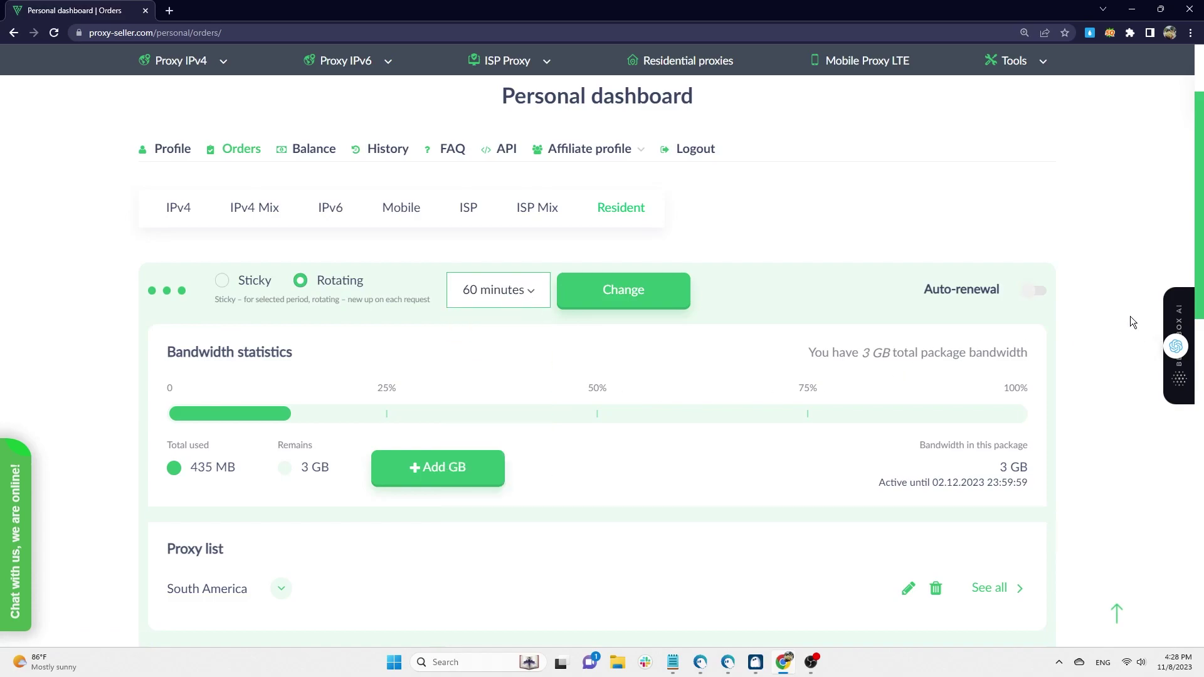
scroll(1107, 270, down, 2)
scroll(1108, 264, down, 7)
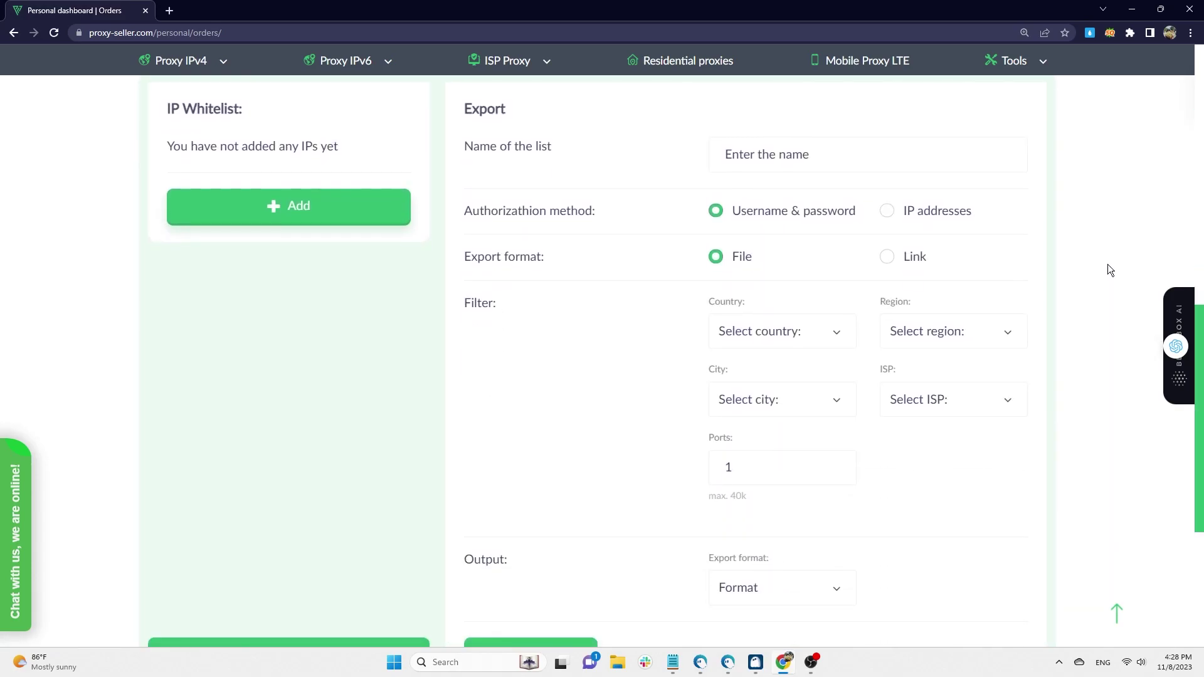
- Set the export to United States, 1 port, login/password auth and ip:port:login:password format
click(875, 153)
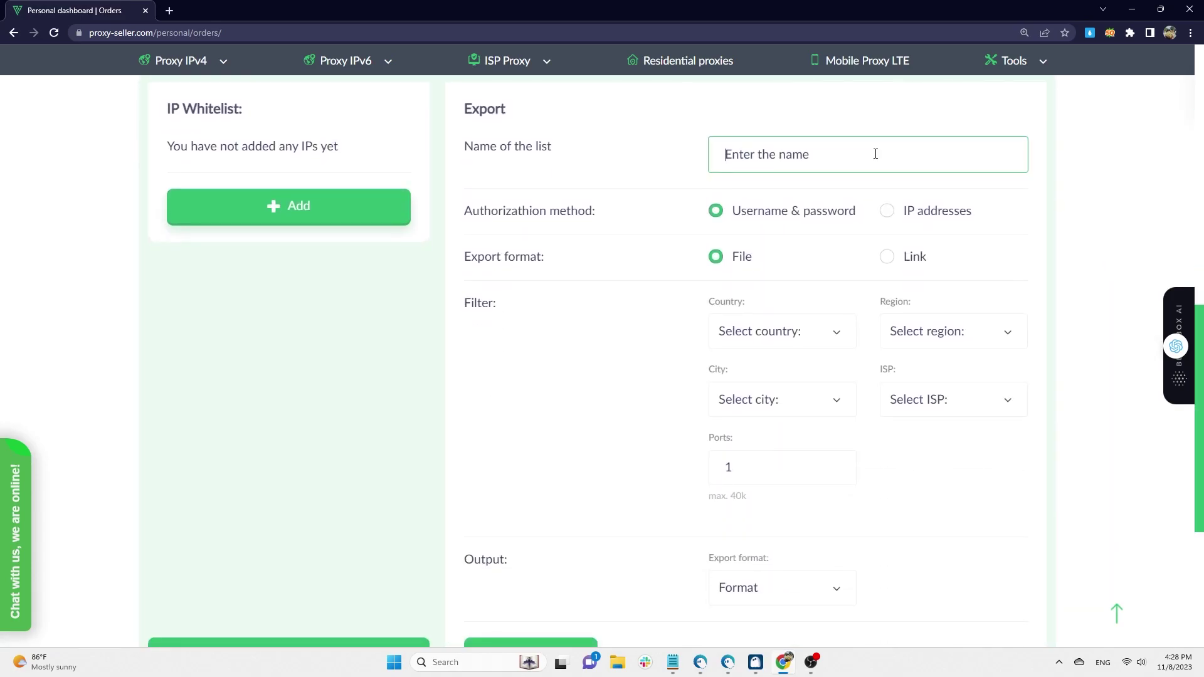
click(714, 210)
click(805, 332)
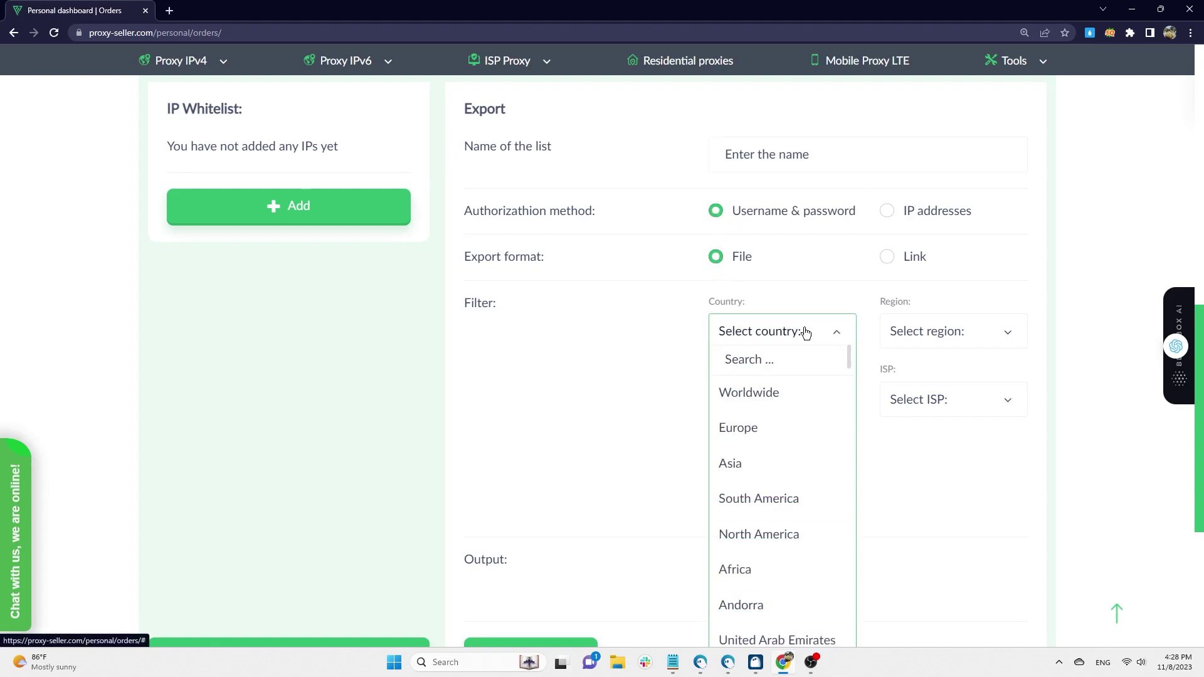
text(uni)
click(778, 532)
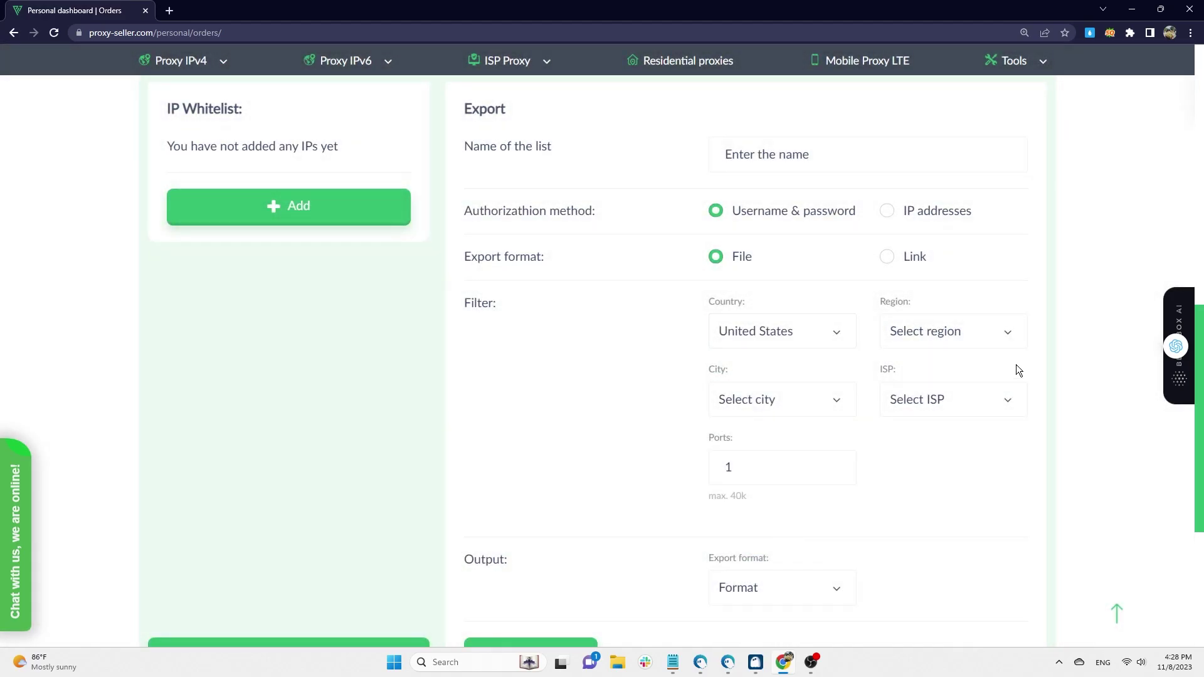
click(1007, 335)
click(1006, 339)
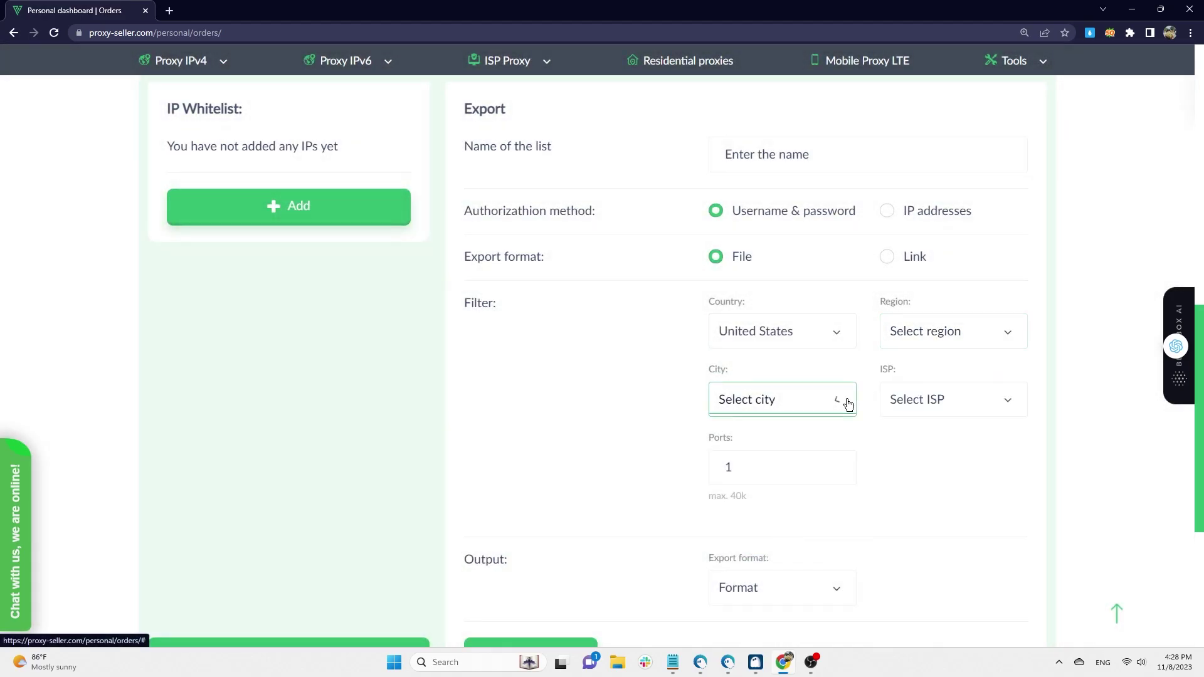
click(752, 467)
scroll(949, 443, down, 1)
scroll(949, 448, down, 3)
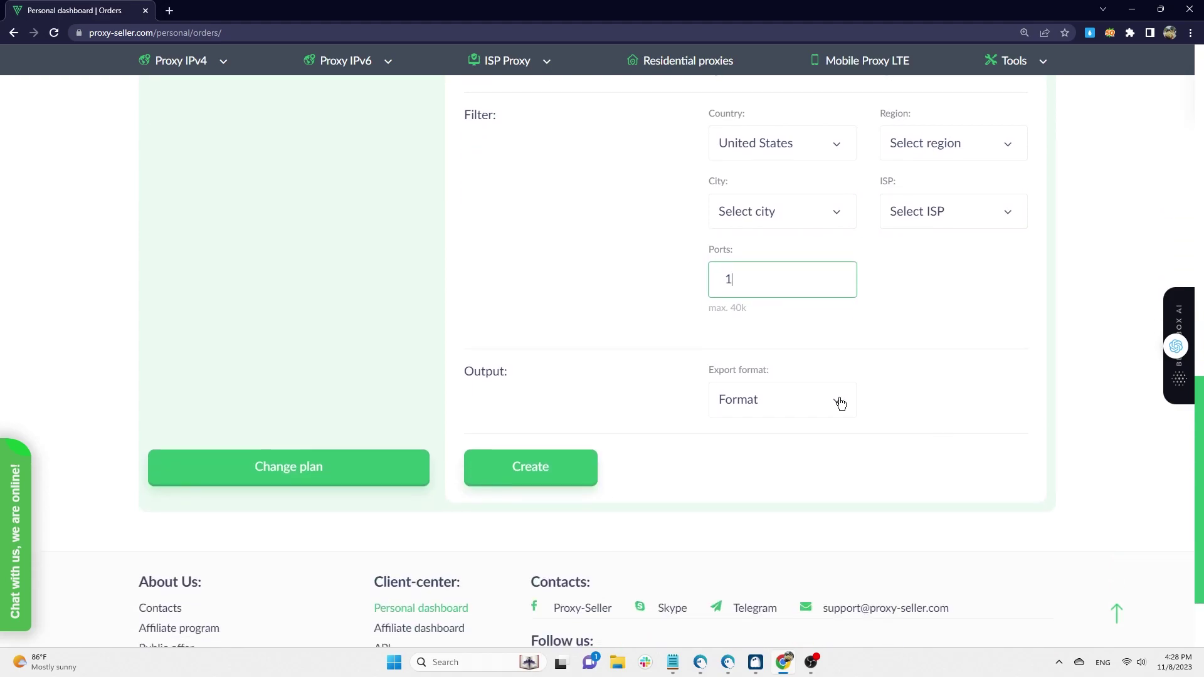
click(836, 401)
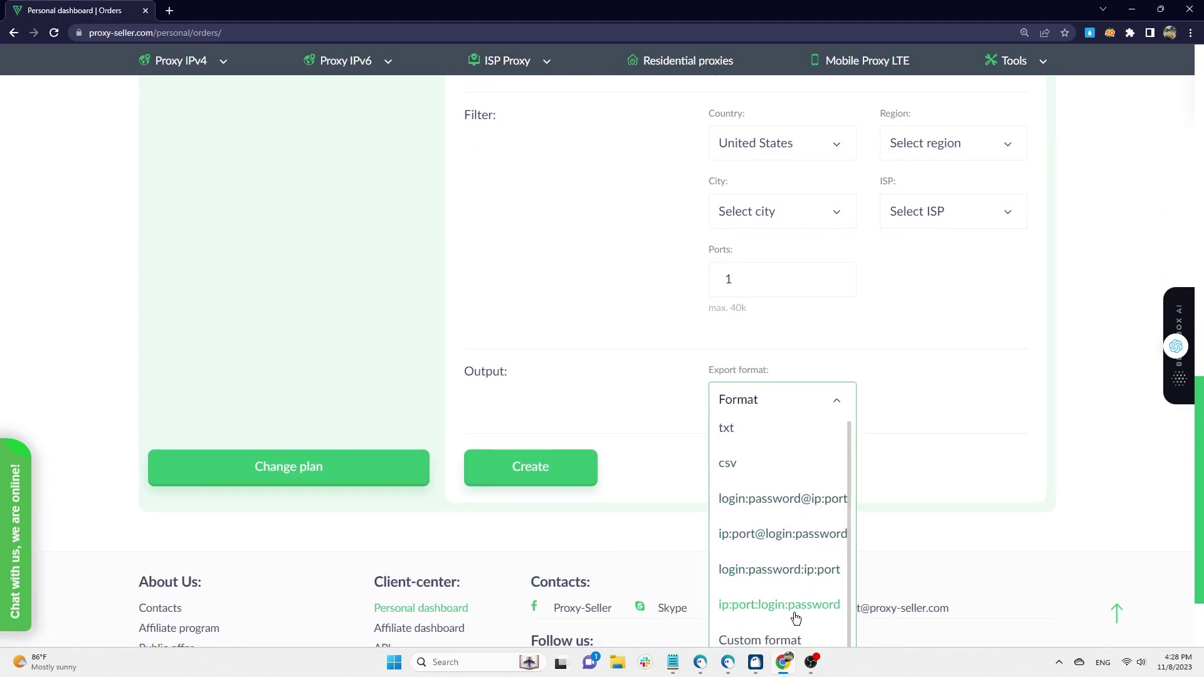
click(795, 607)
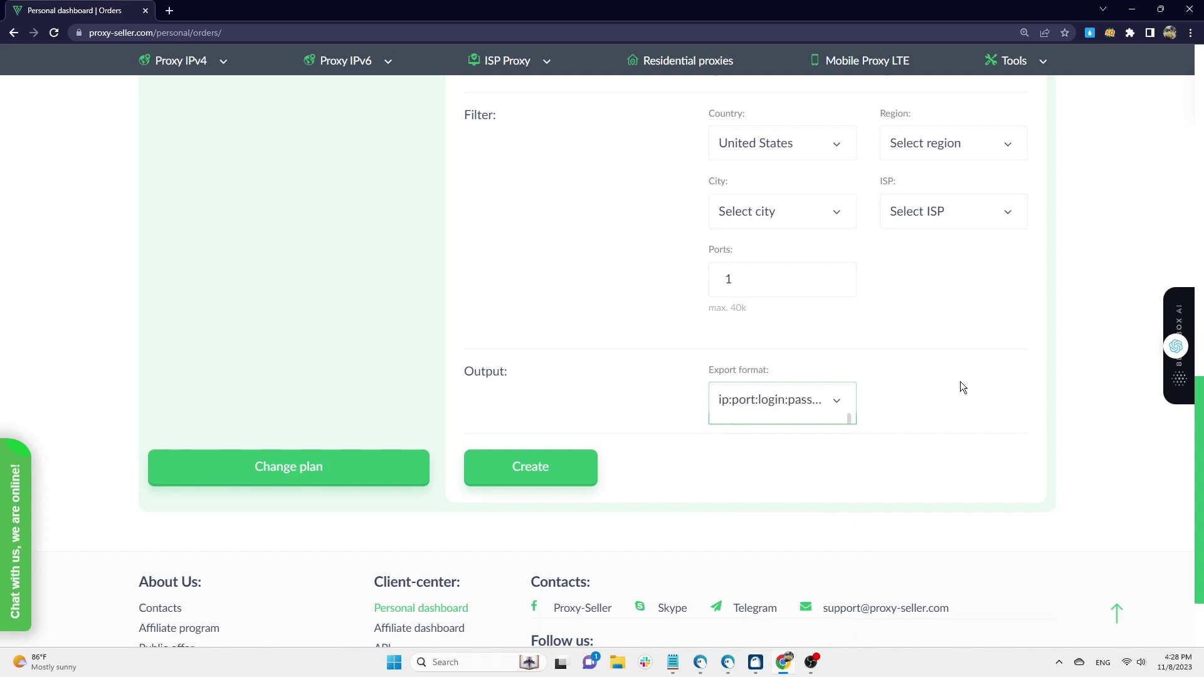
- Create the US export list and expand its entry in the Proxy list
click(535, 475)
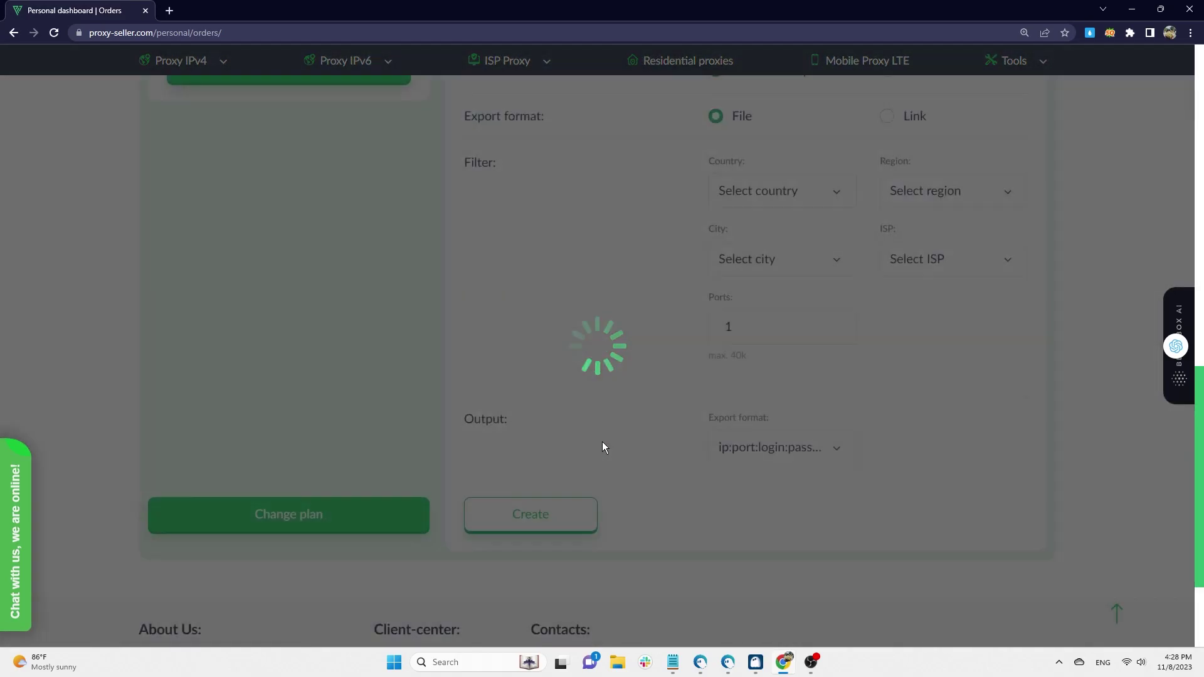
scroll(602, 441, up, 8)
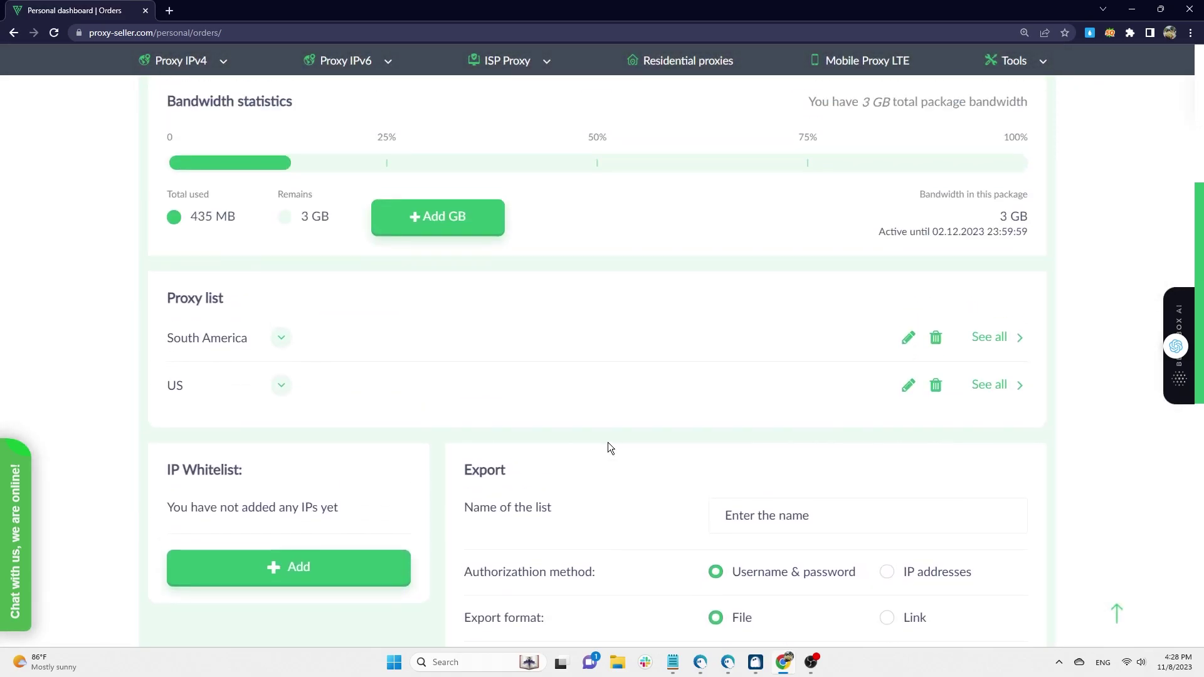
click(281, 387)
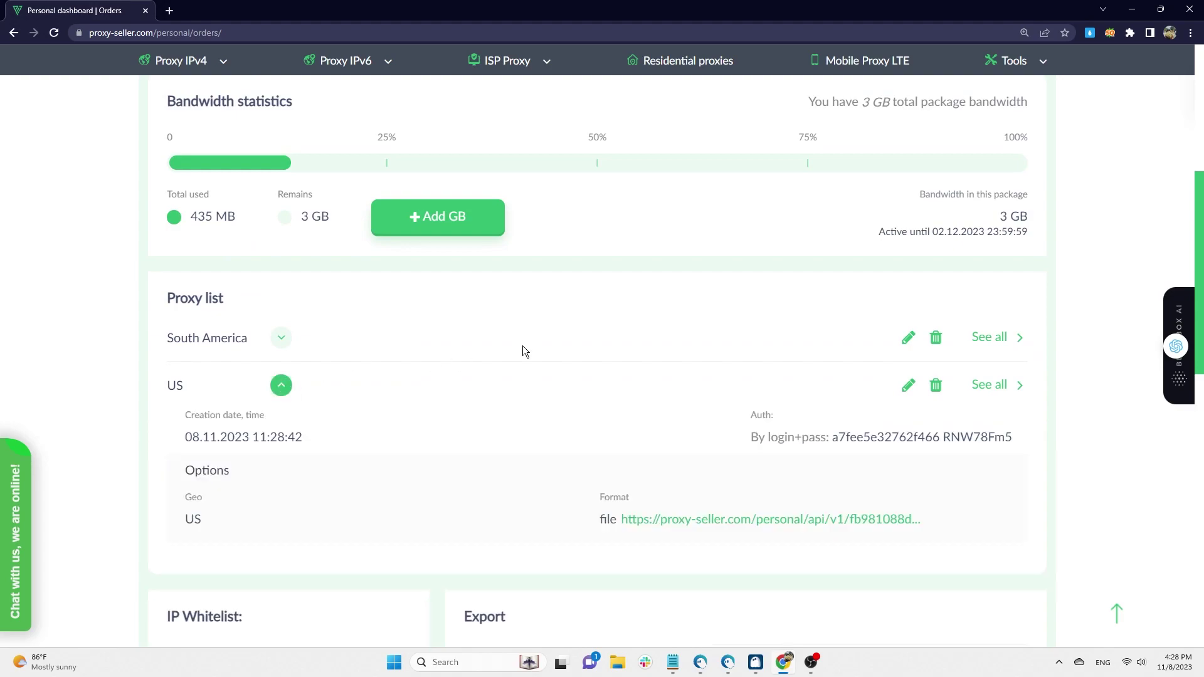
scroll(523, 348, down, 2)
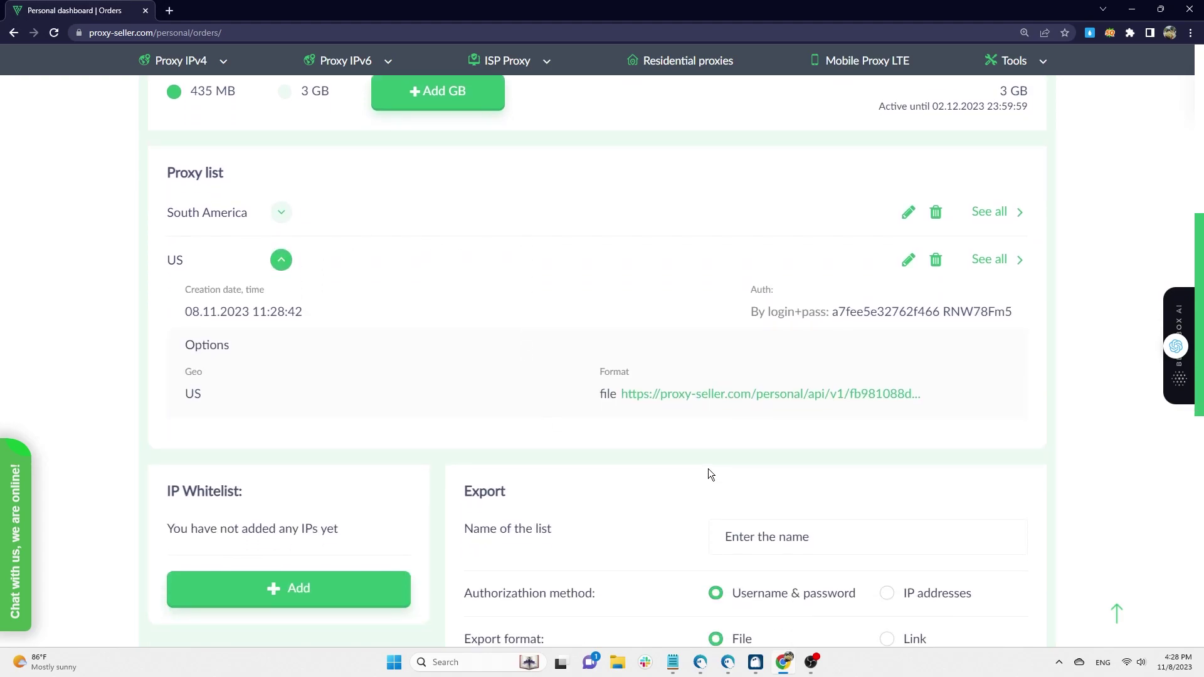
- Download the proxy file, open it in Notepad, and select the 185.130.105.109:10000 line
click(728, 396)
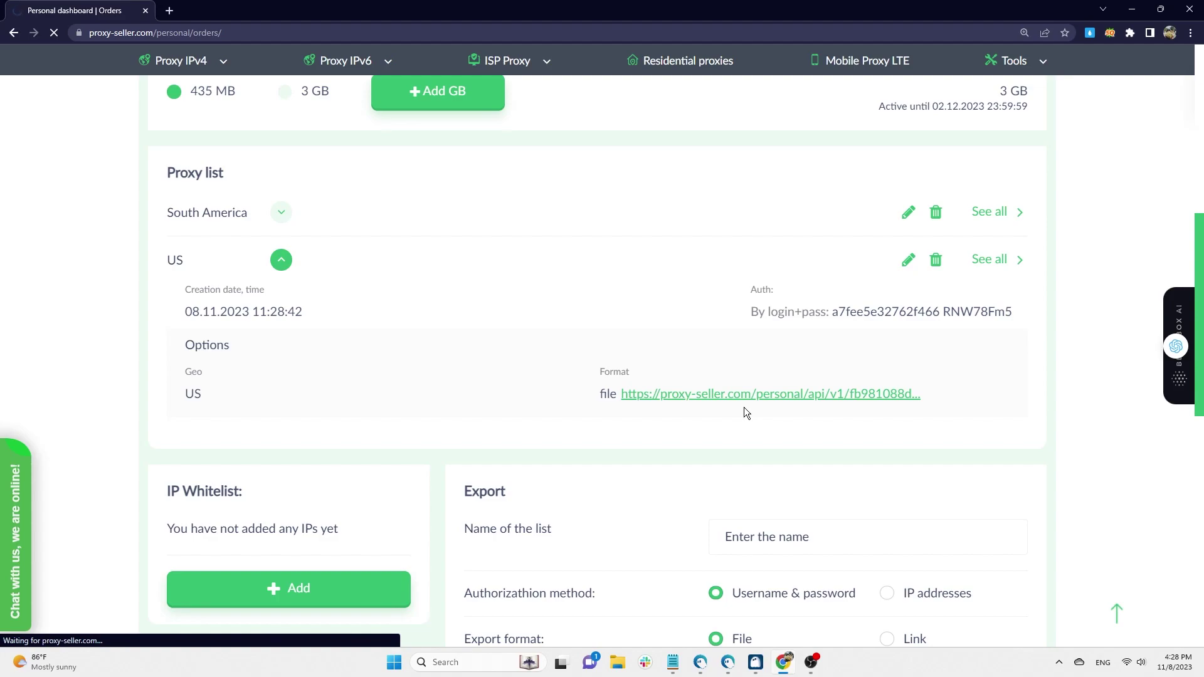
click(432, 336)
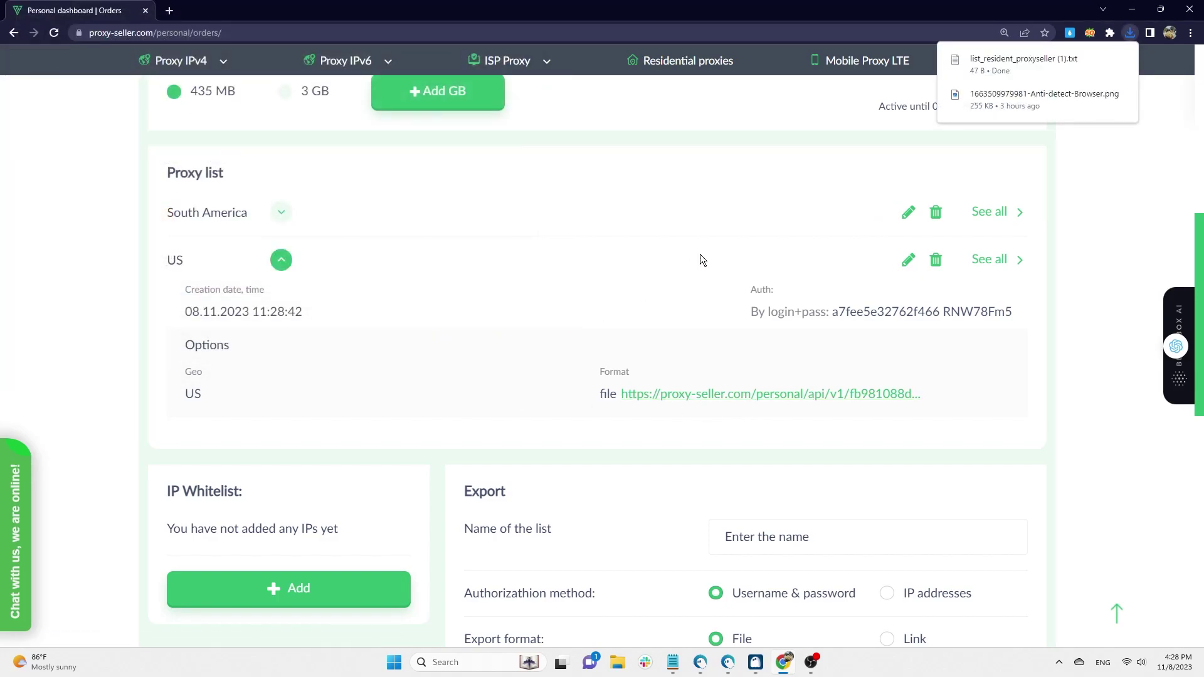
click(1023, 63)
key(ctrl+a)
key(ctrl+c)
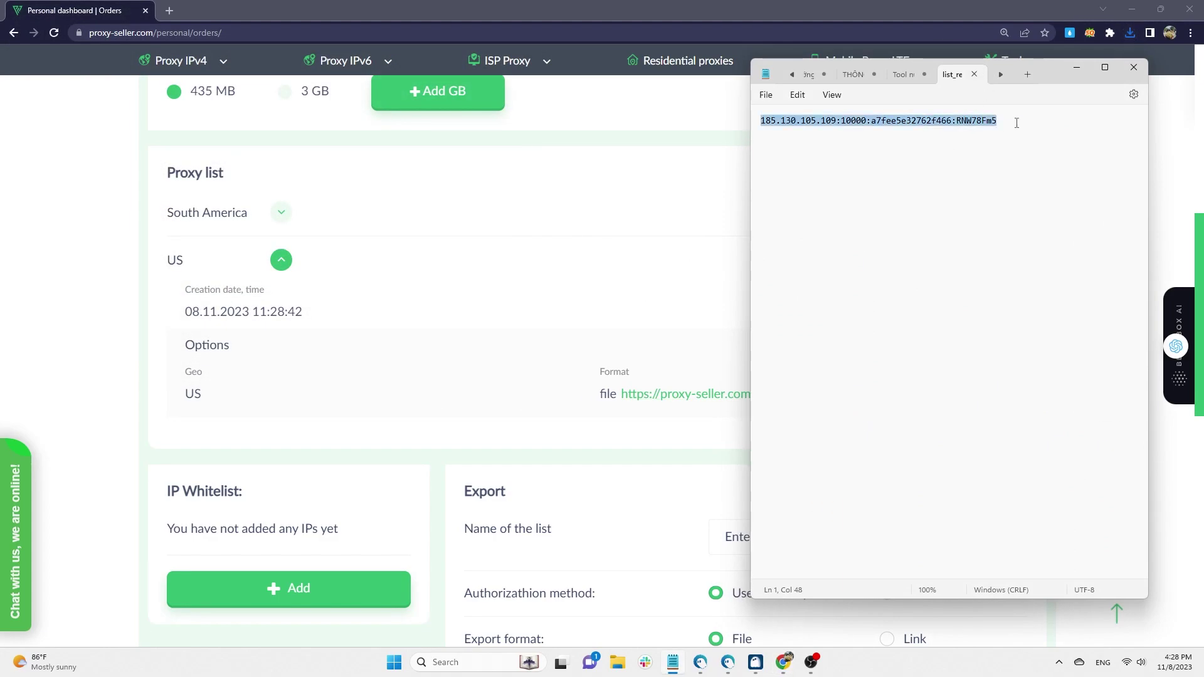
- Start a second Hidemyacc profile and paste the resident proxy into Your Proxy quick add
click(756, 663)
click(63, 133)
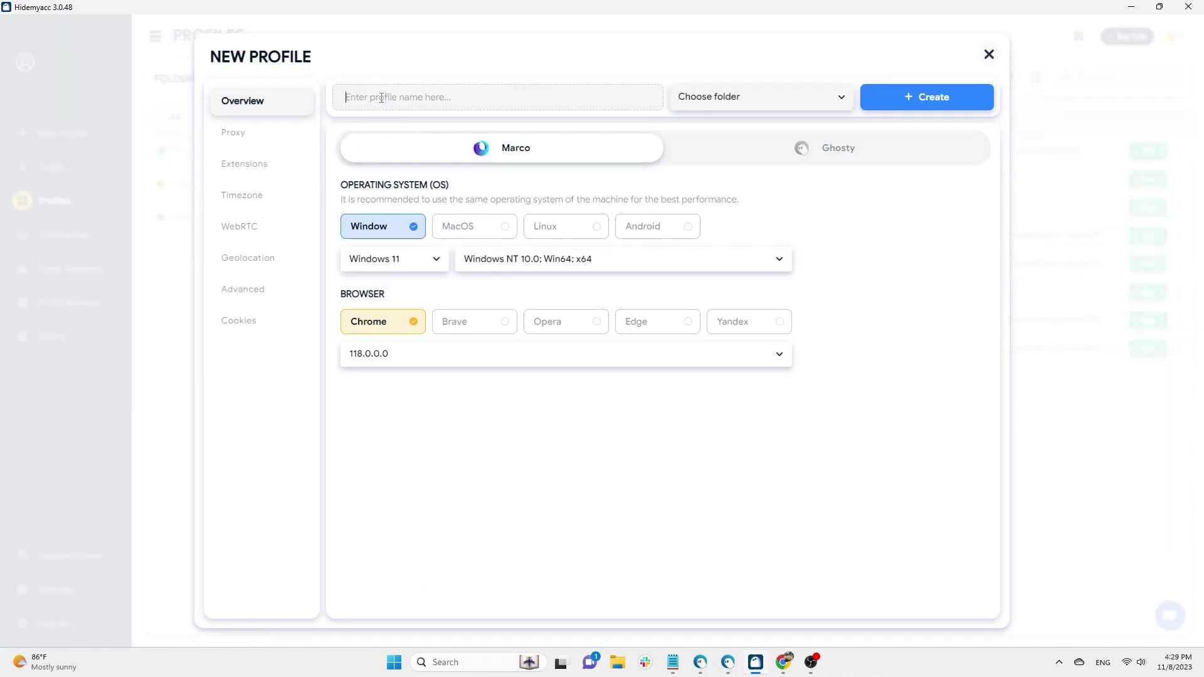
text(Proxy-seller tesst 2)
click(290, 131)
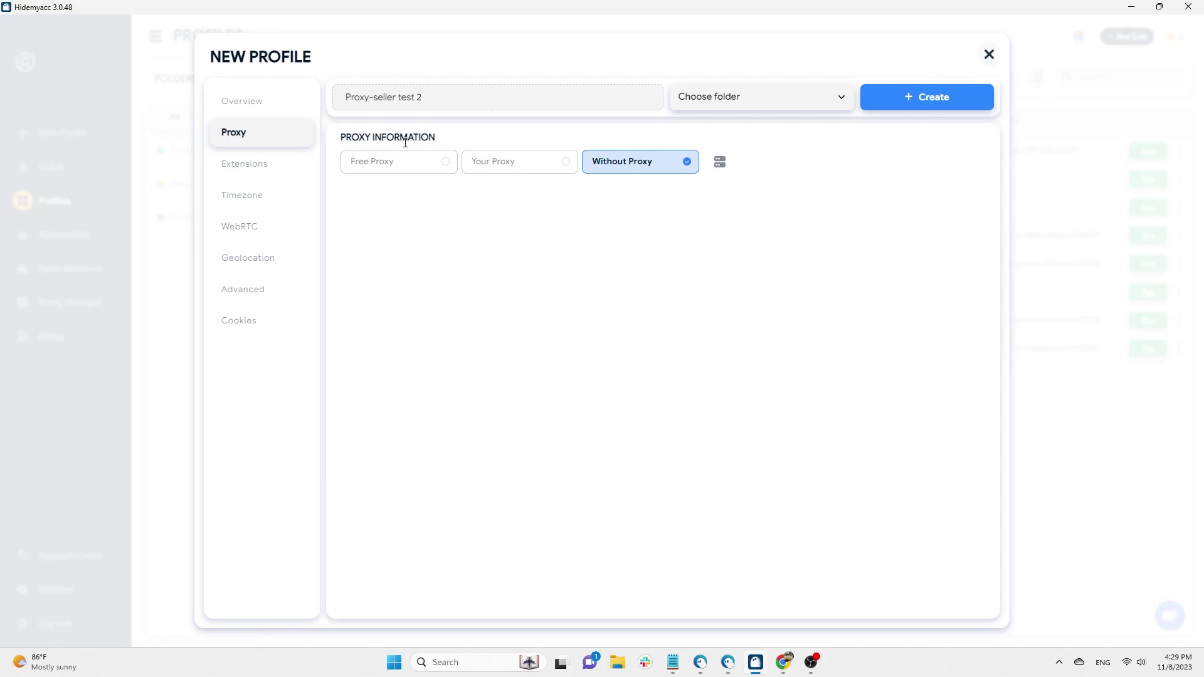
click(505, 164)
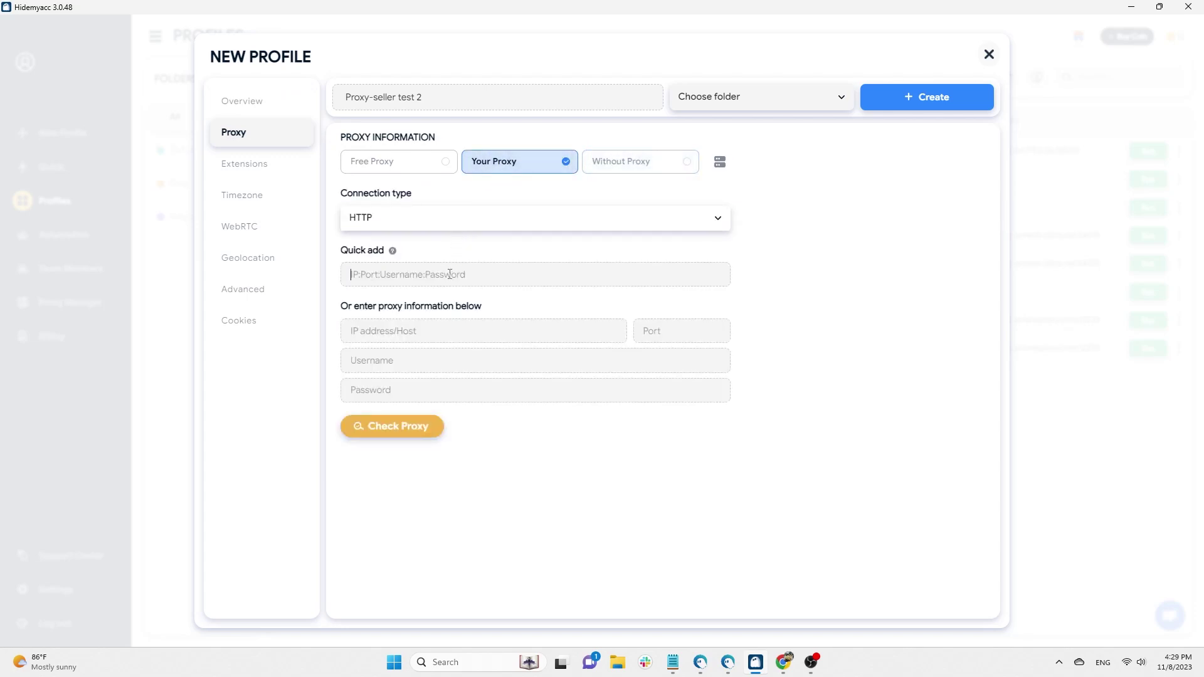
key(ctrl+v)
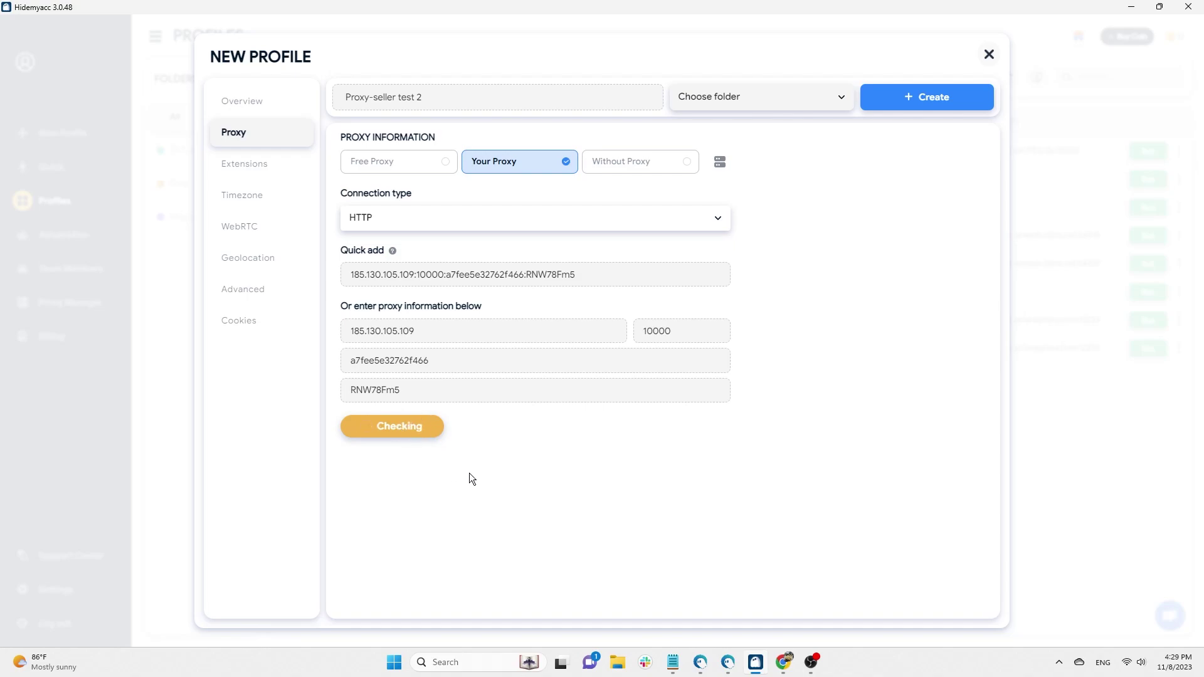
- Save the Proxy-seller test 2 profile, launch its browser, and bring up IPFighter
click(942, 93)
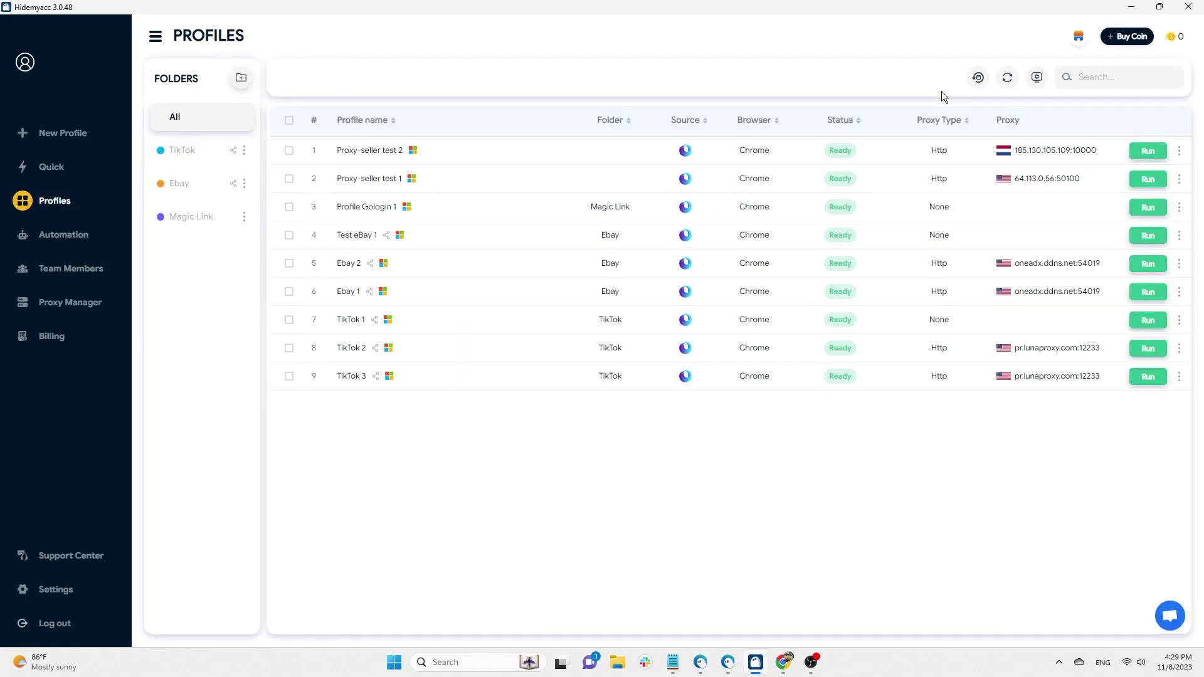
click(1151, 152)
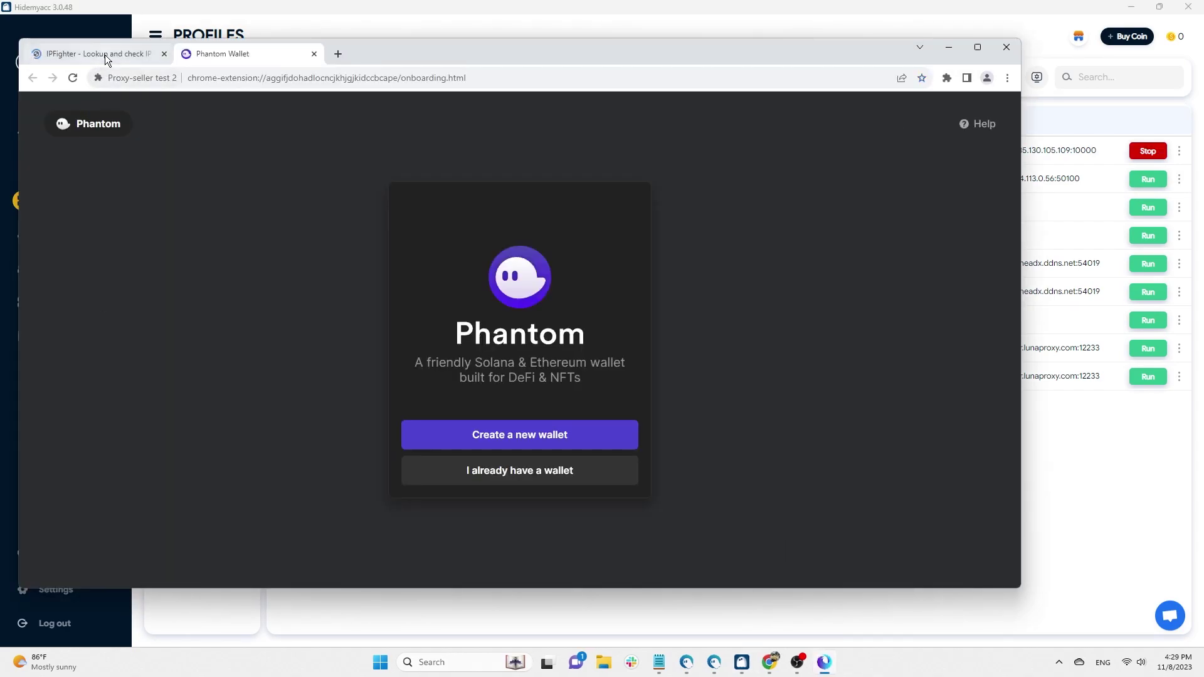
click(104, 54)
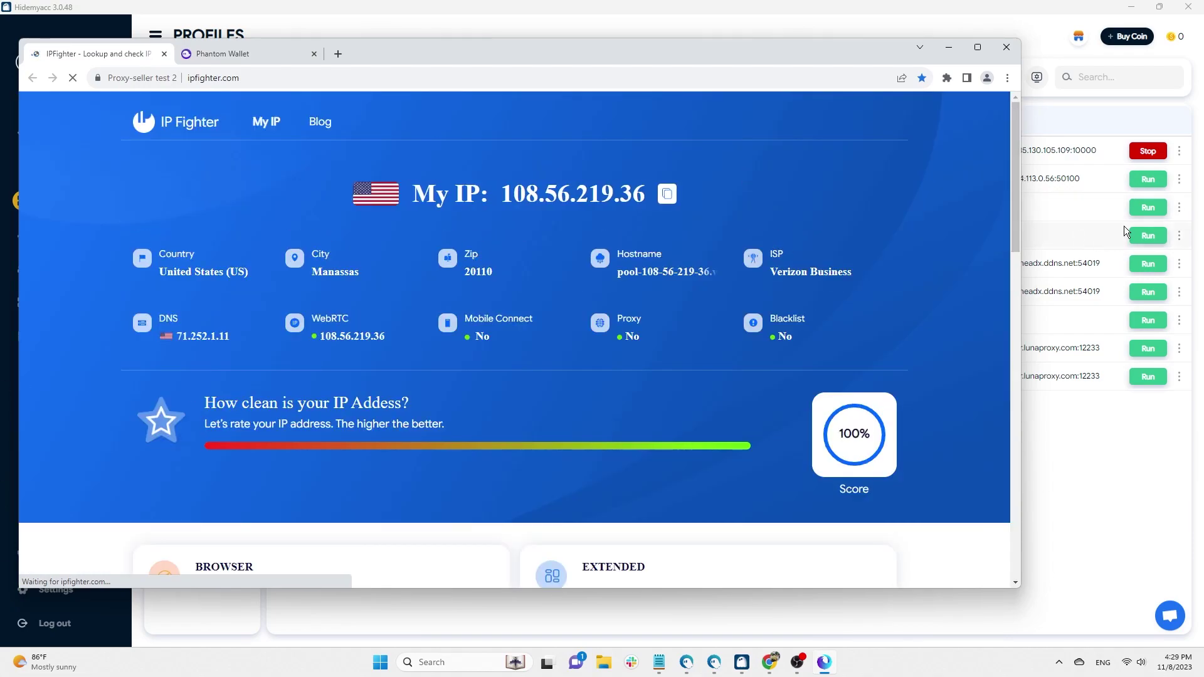
- Compare IPFighter results side by side with the Proxy-seller test 1 browser, then close test 1
click(1147, 181)
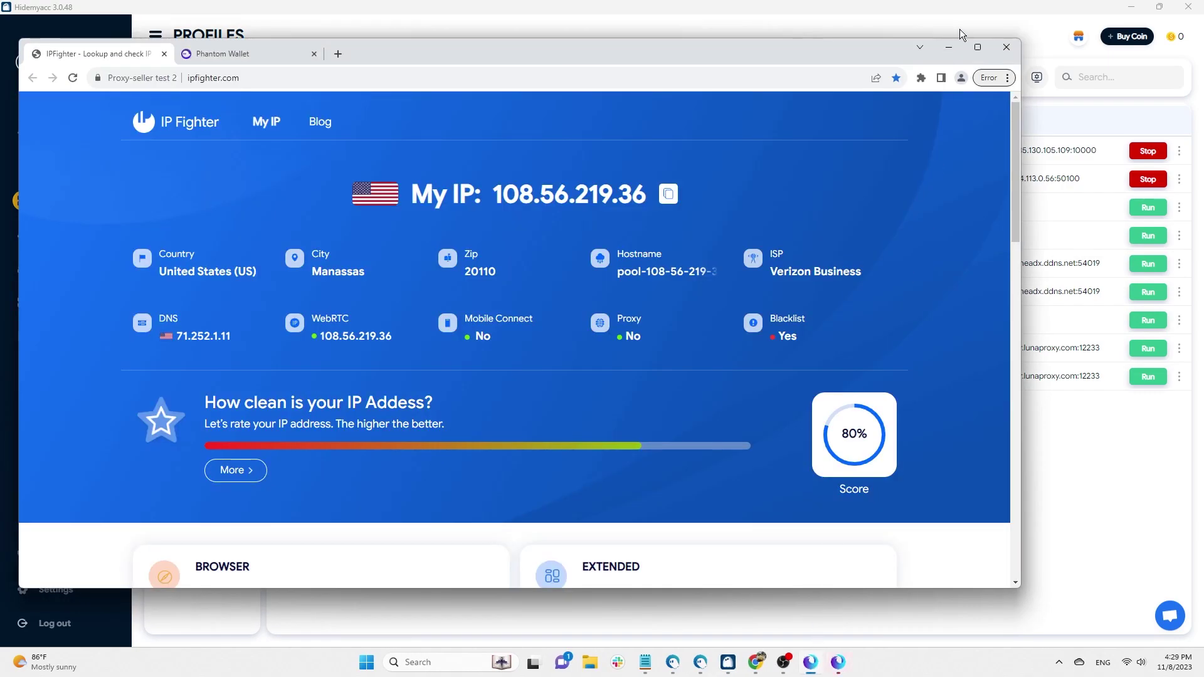
mouse_move(977, 46)
click(897, 85)
click(773, 183)
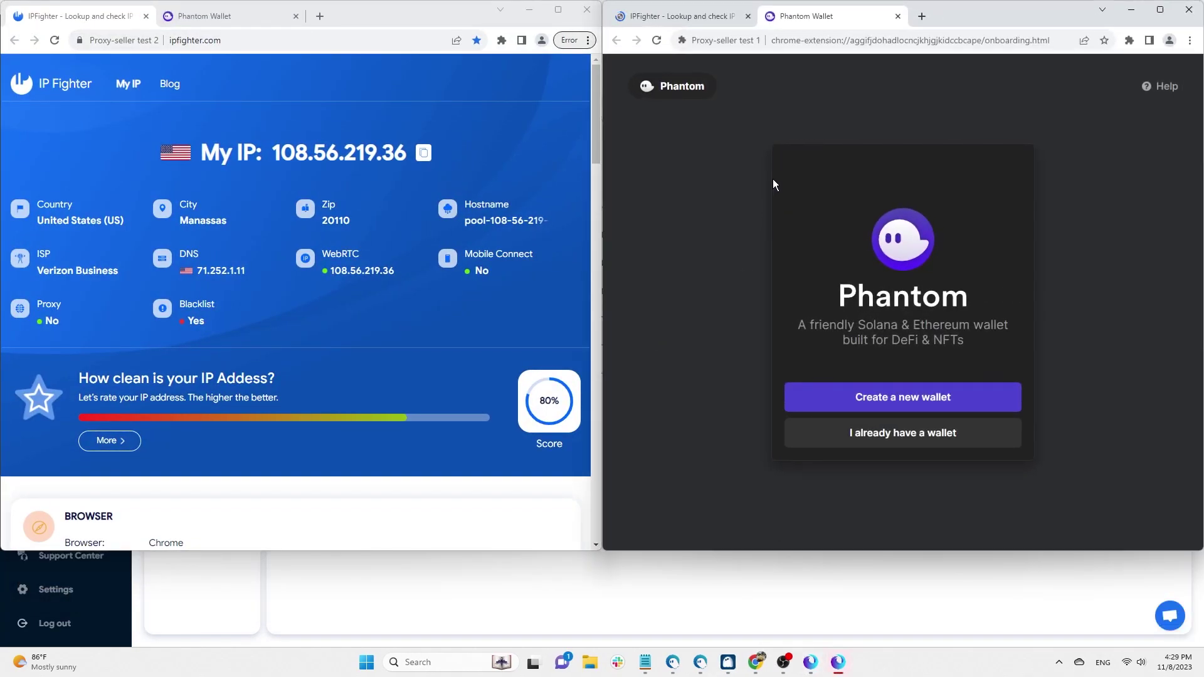
click(710, 17)
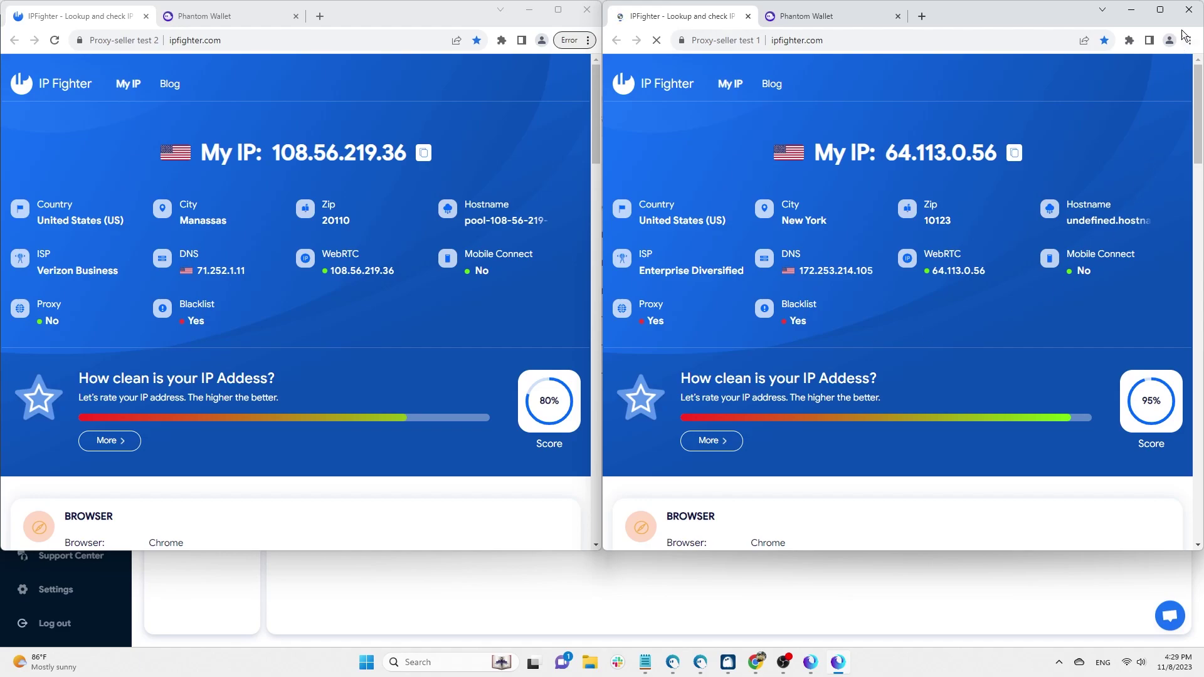
click(1188, 9)
click(556, 7)
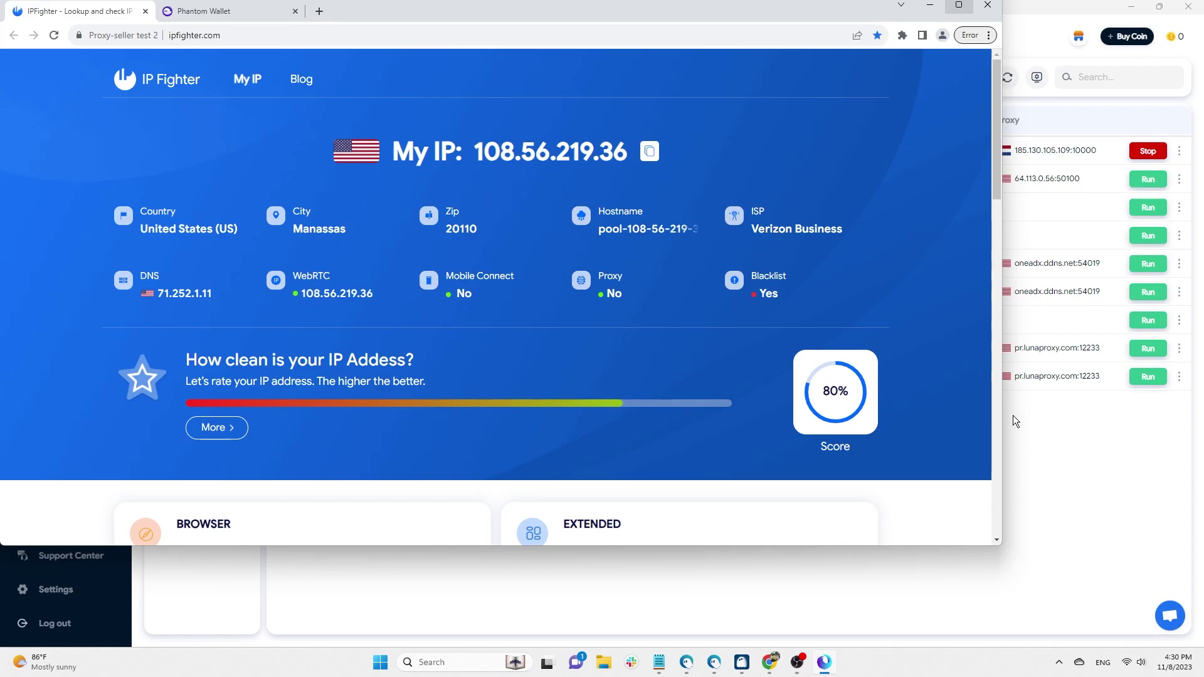
click(213, 427)
scroll(908, 245, down, 2)
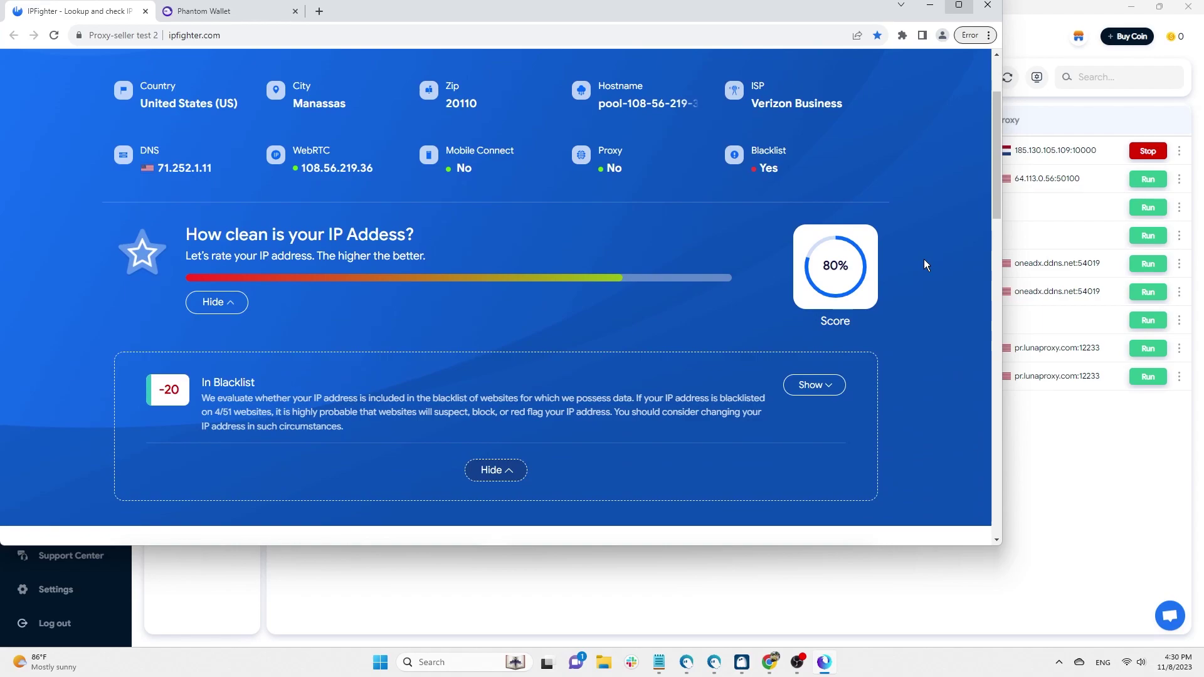
click(825, 386)
scroll(938, 253, down, 2)
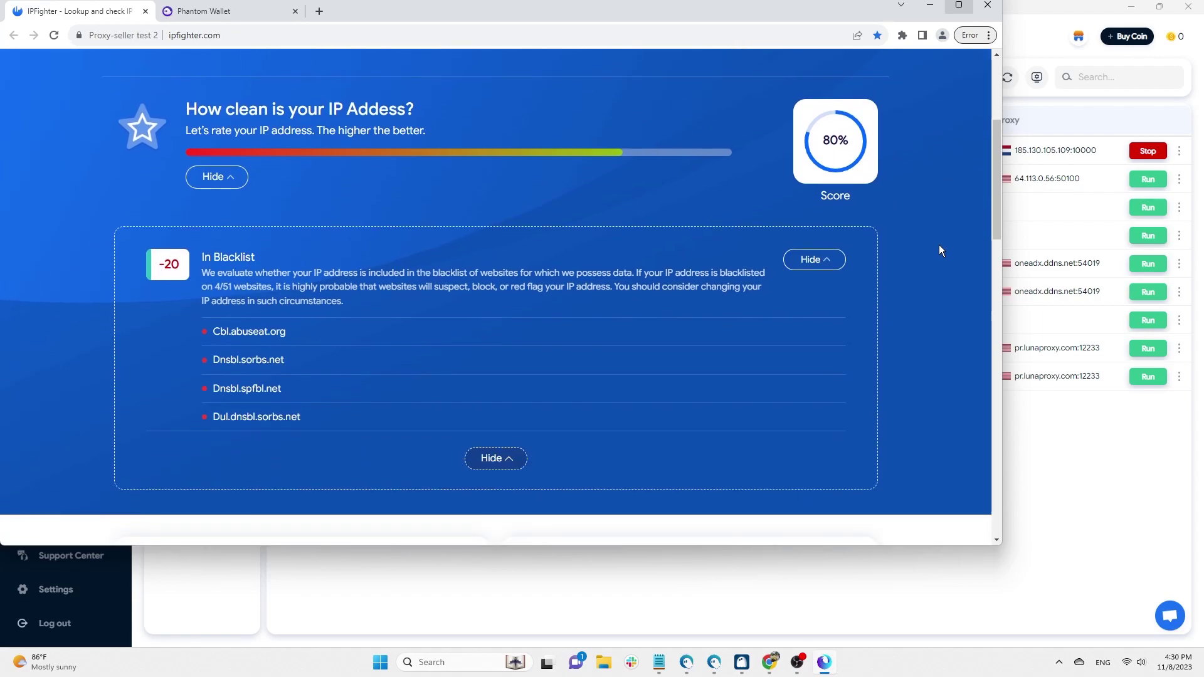
scroll(938, 246, up, 4)
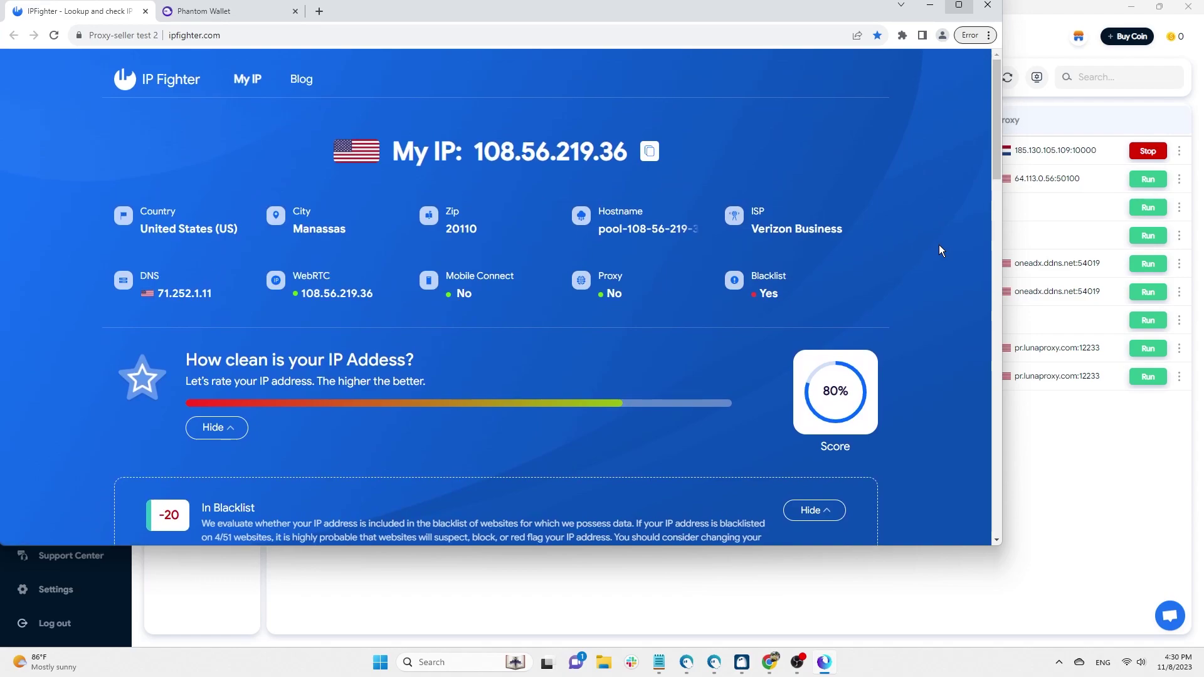
- Search Google for 'hidemyacc' and check the reported location of Manassas, Virginia
click(226, 11)
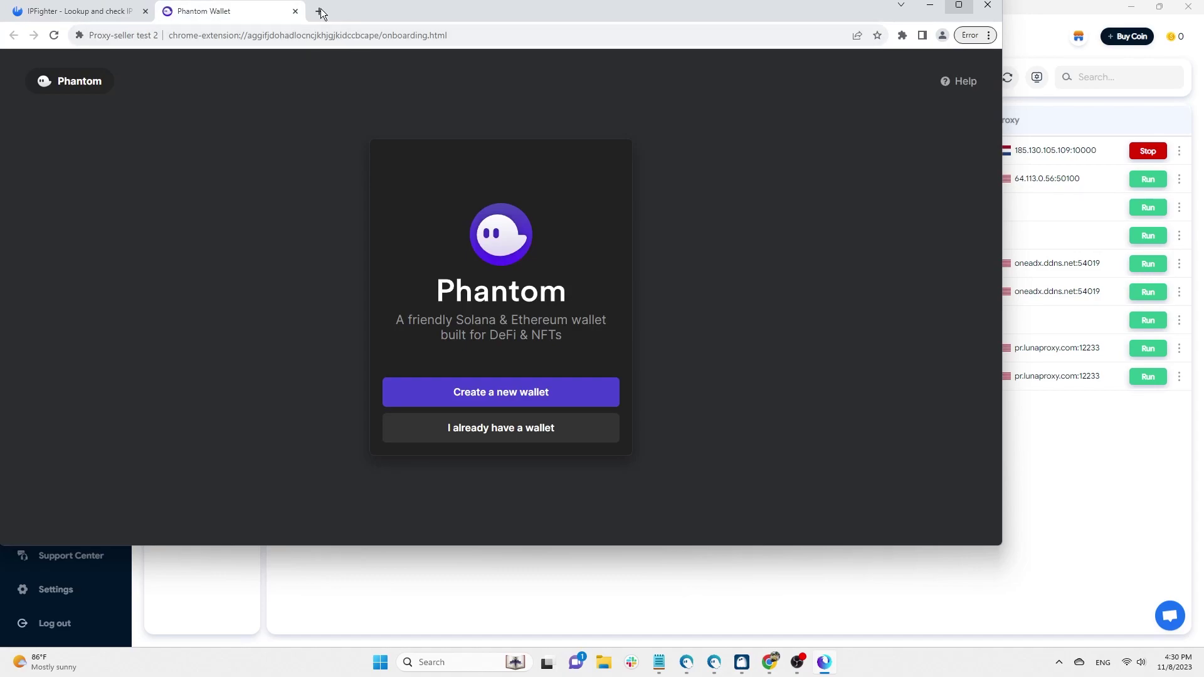
click(319, 11)
text(hidemyacc)
key(Return)
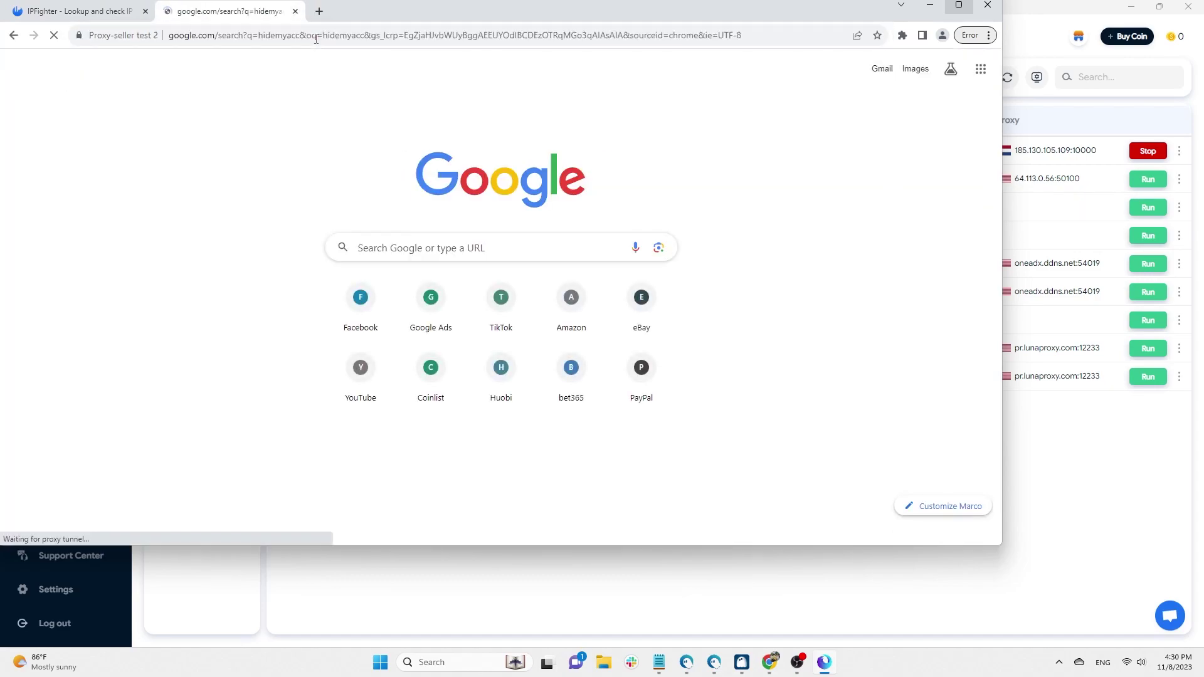
scroll(902, 155, down, 12)
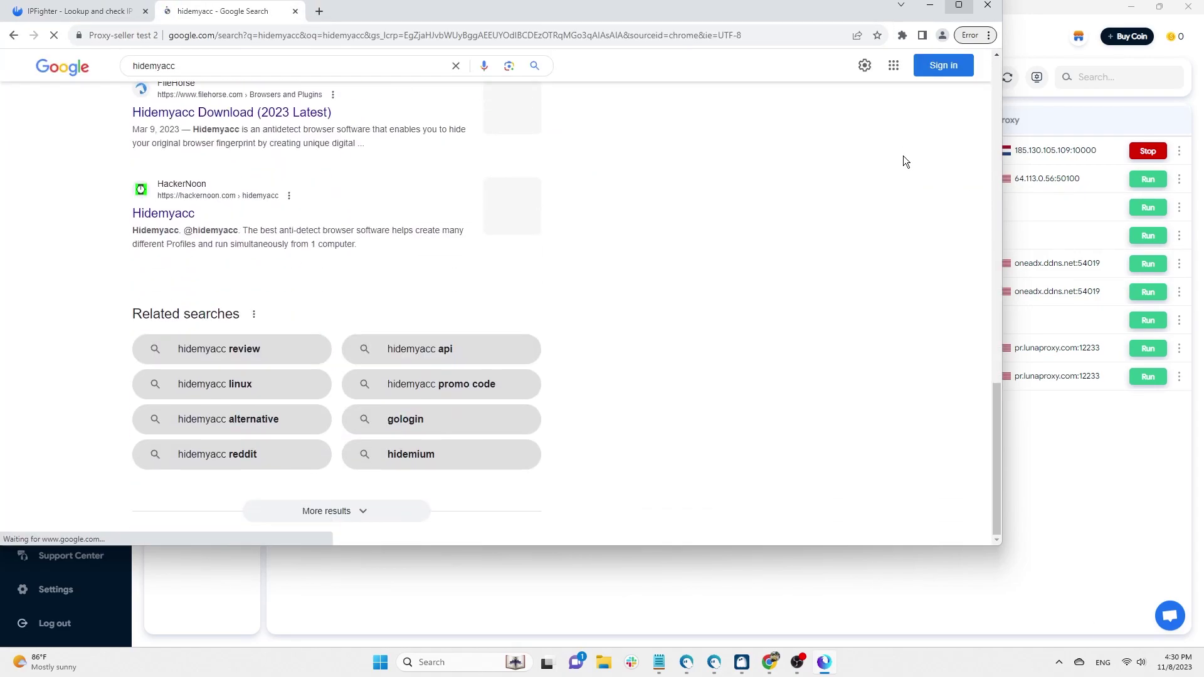
scroll(871, 246, down, 10)
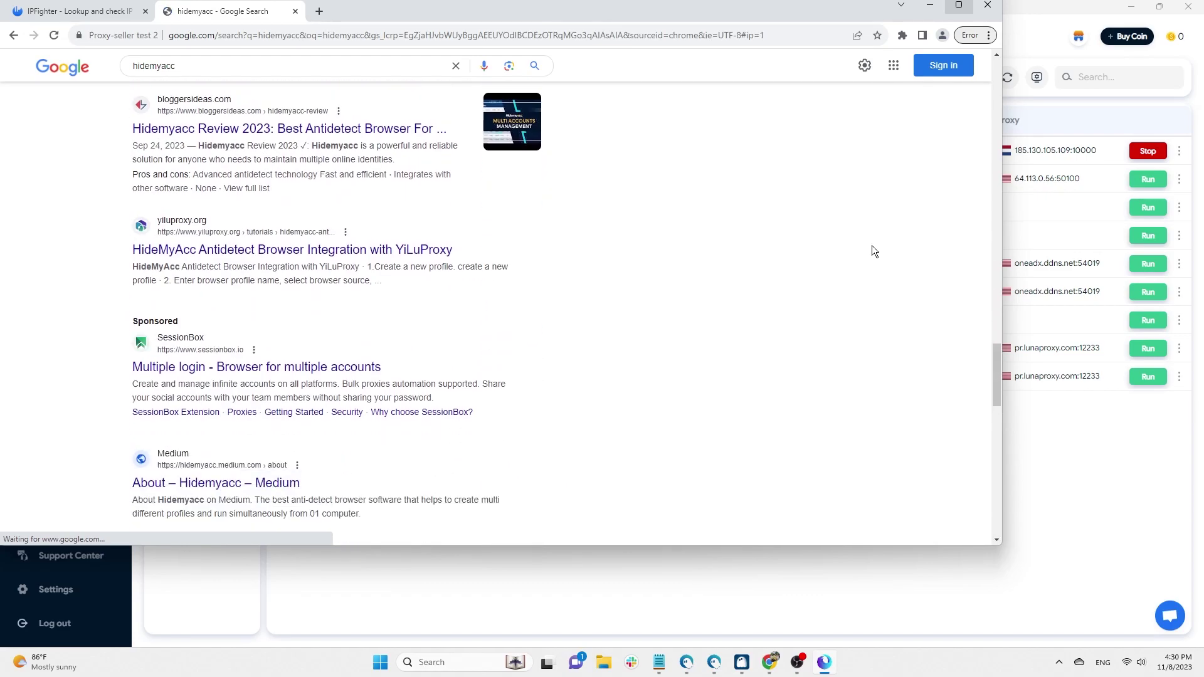
scroll(872, 246, down, 15)
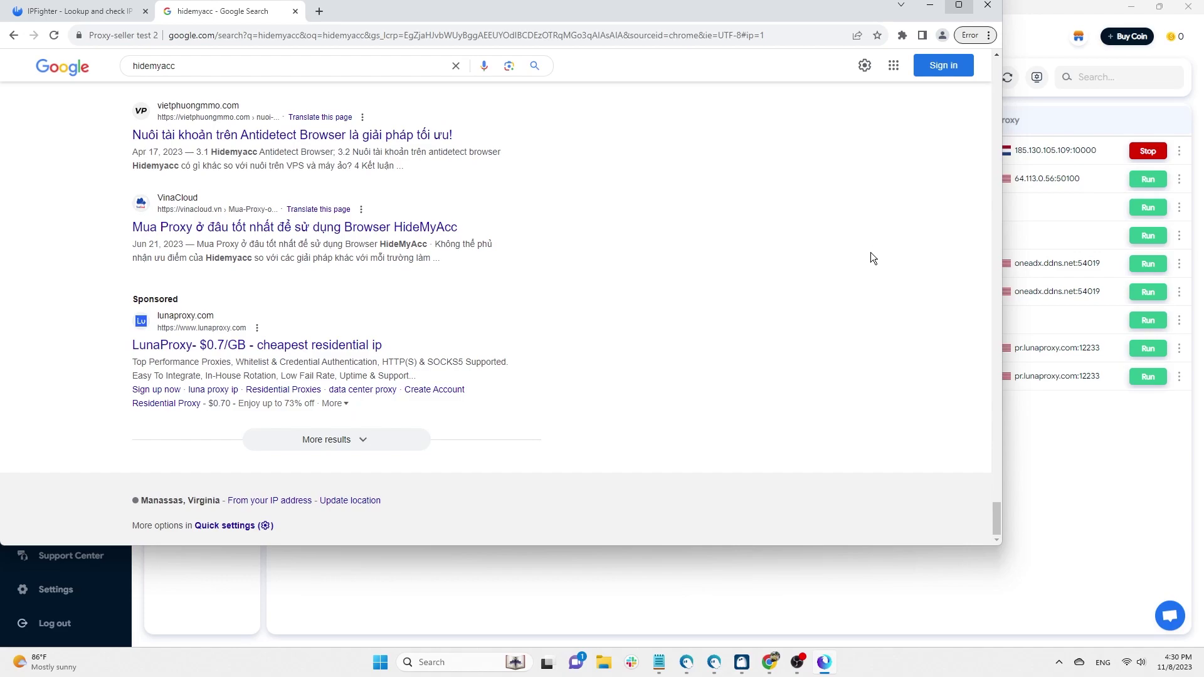
- On eBay, open the LEGO Minecraft Bakery deal and view its shipping details for ZIP 20110
click(319, 11)
text(eba)
key(Return)
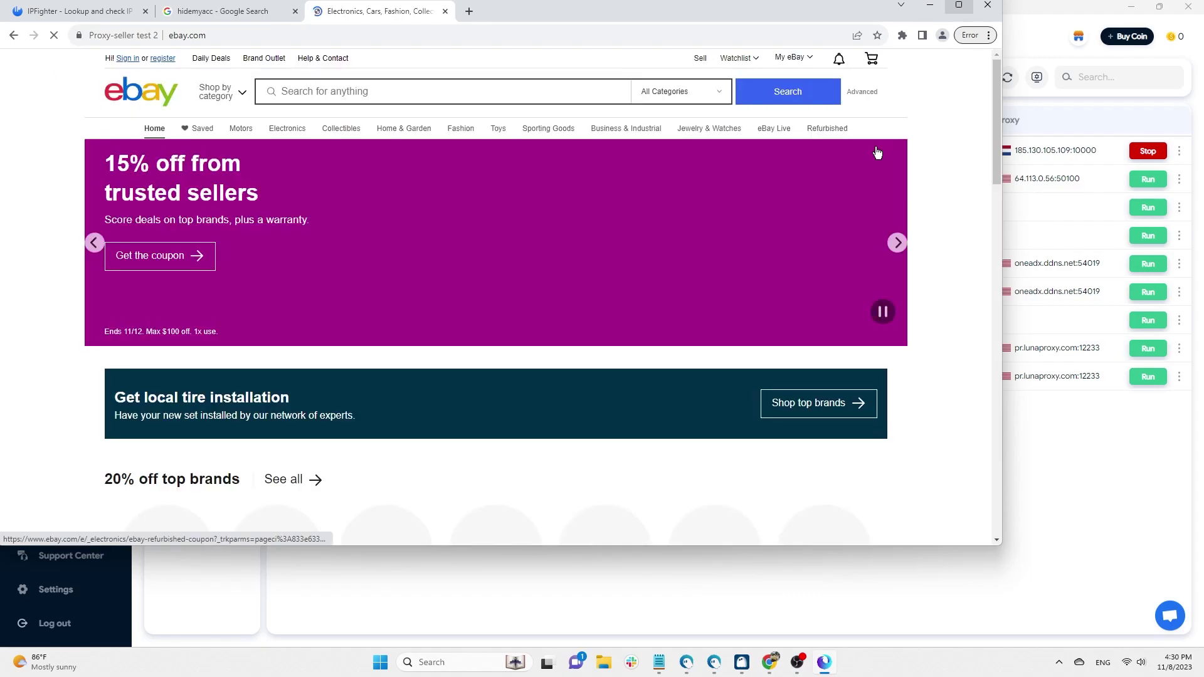
scroll(583, 201, down, 5)
click(293, 193)
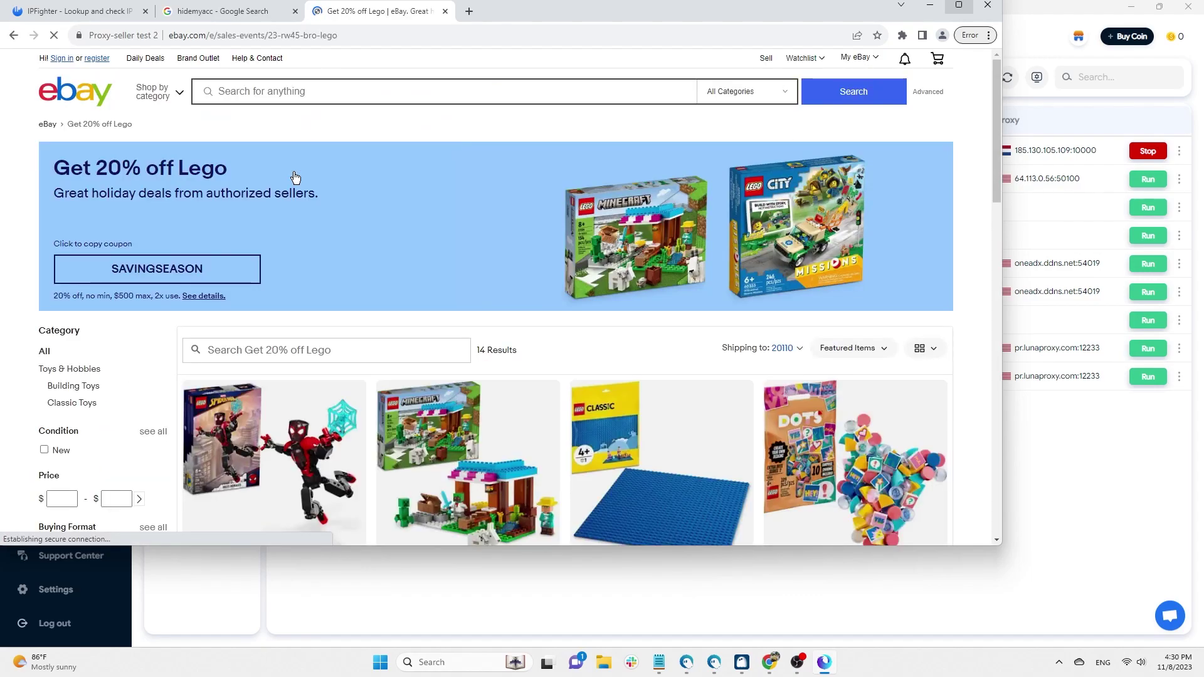
scroll(294, 193, down, 4)
click(454, 259)
scroll(653, 247, down, 3)
scroll(645, 262, up, 3)
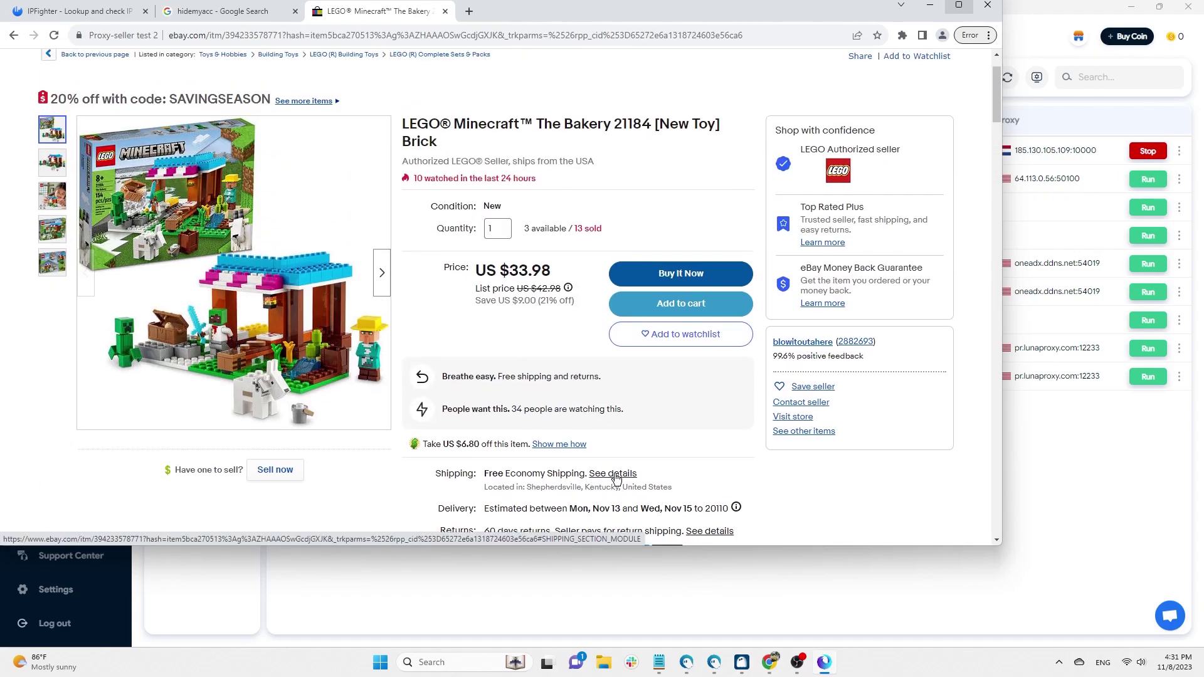
click(617, 474)
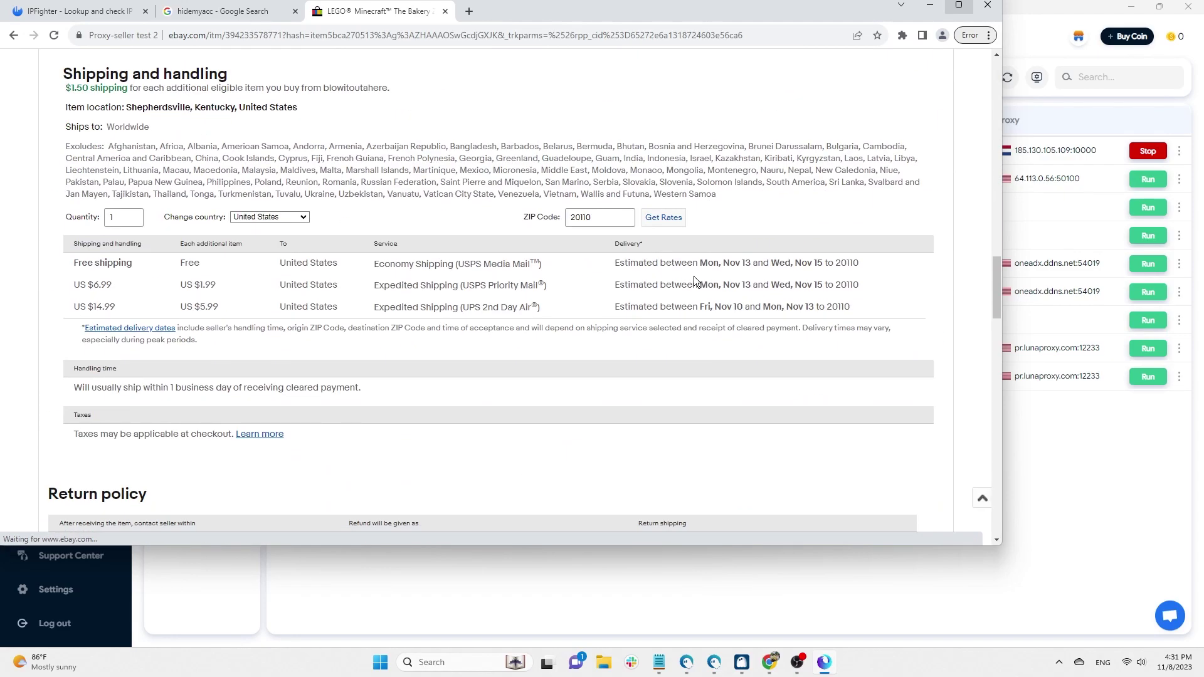
- Compare IPFighter's Manassas city value against the Google results location
click(201, 13)
click(102, 17)
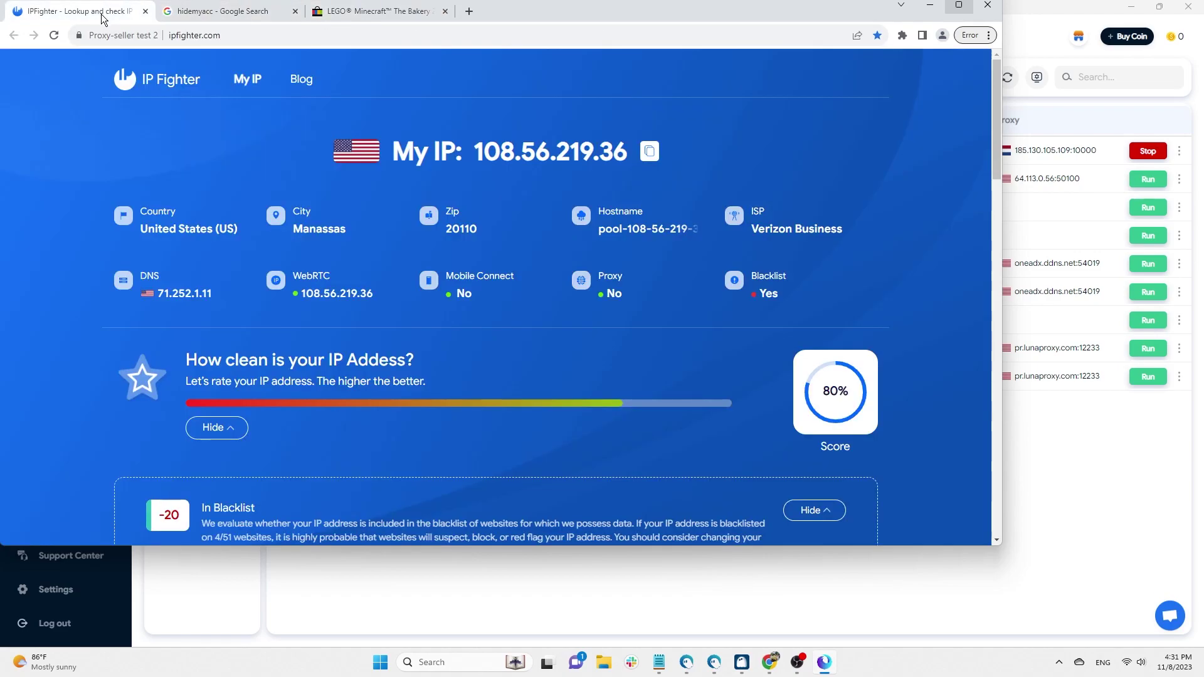
drag(299, 229, 347, 230)
click(257, 13)
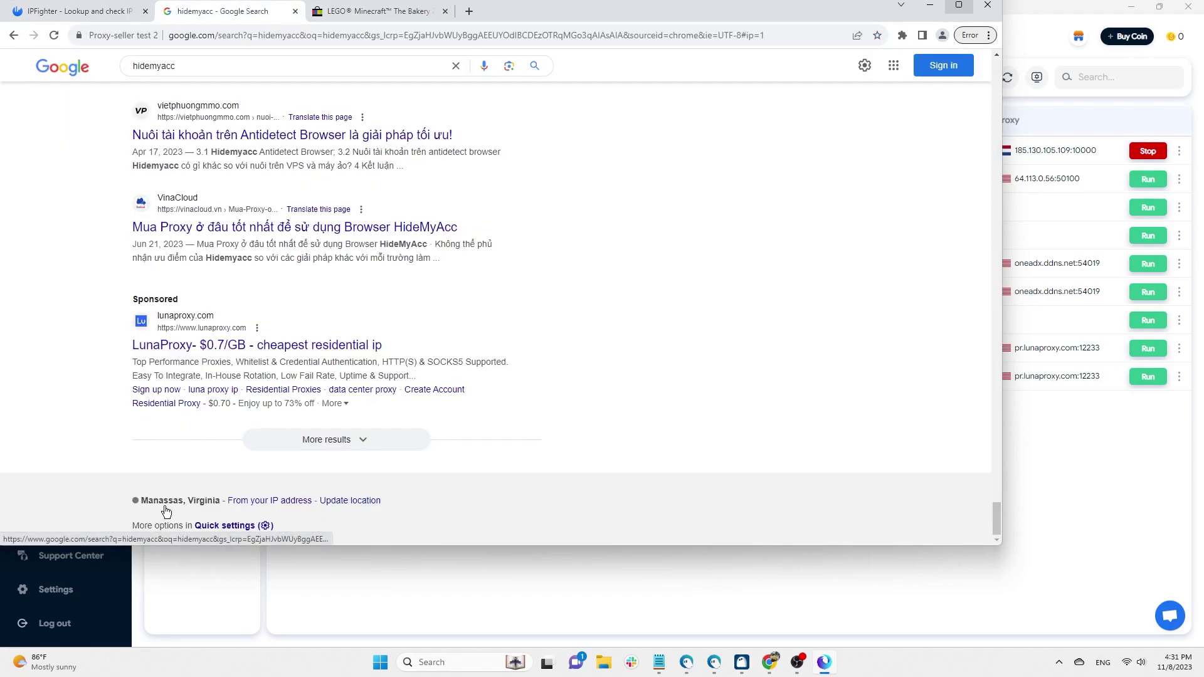
- Load speedtest.net in a fresh tab of the Proxy-seller test 2 browser
click(468, 12)
text(speedtest.net)
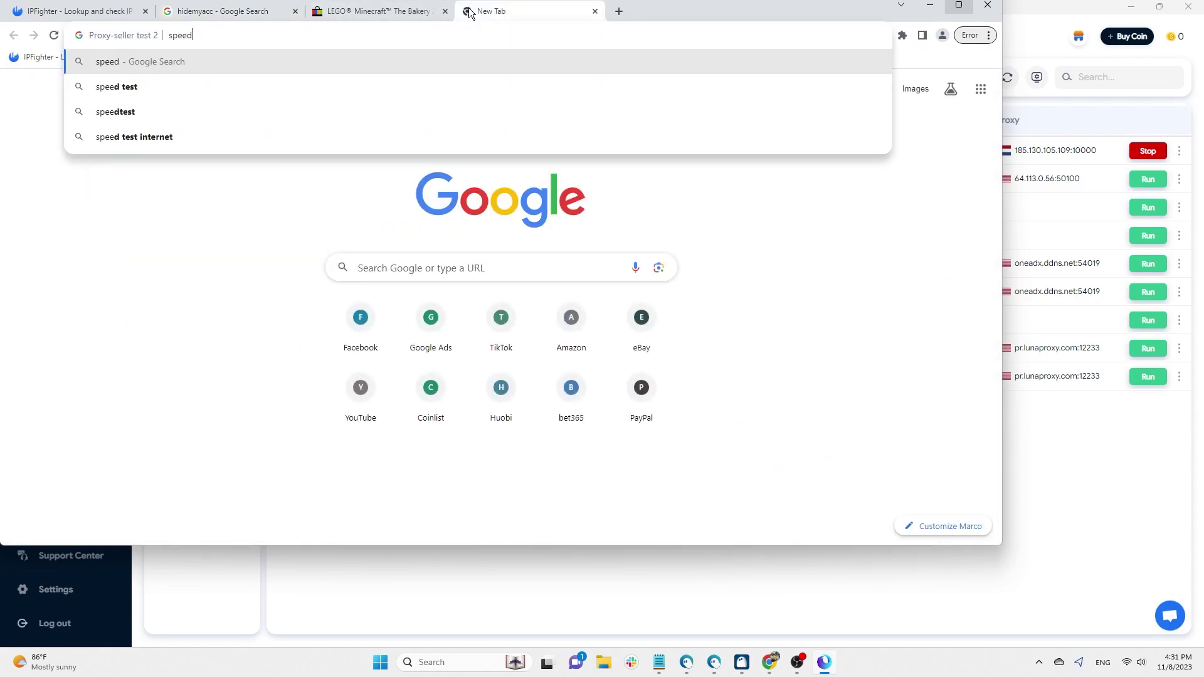
key(Return)
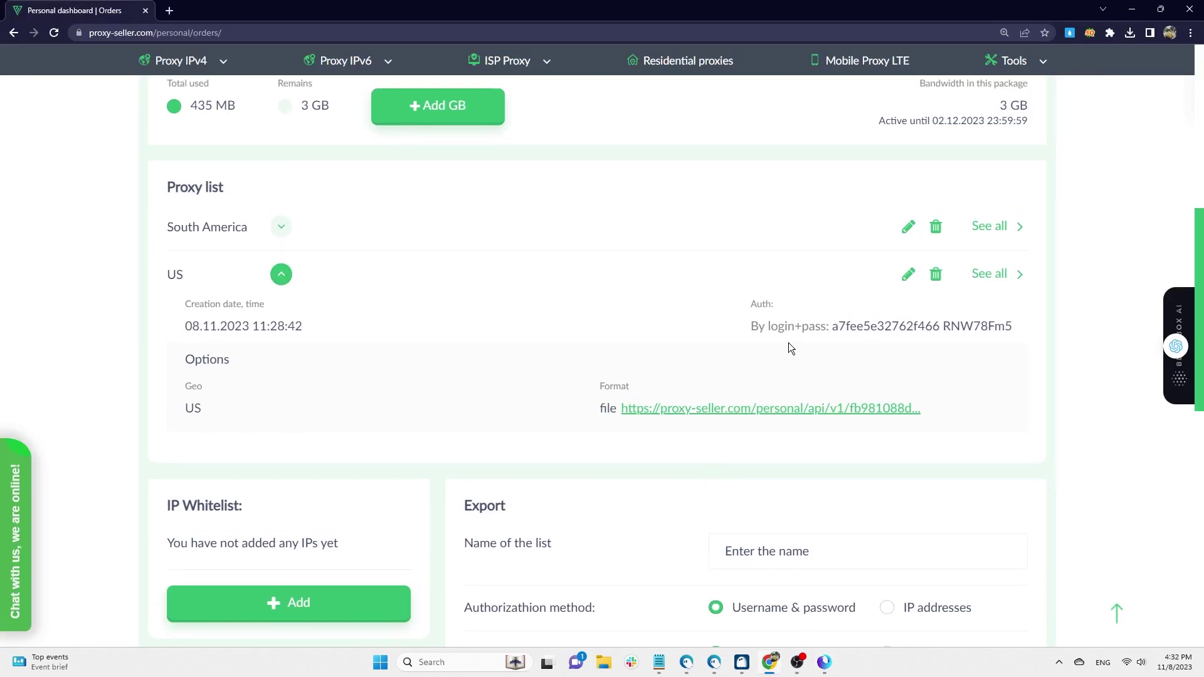
scroll(788, 343, up, 4)
scroll(788, 343, up, 3)
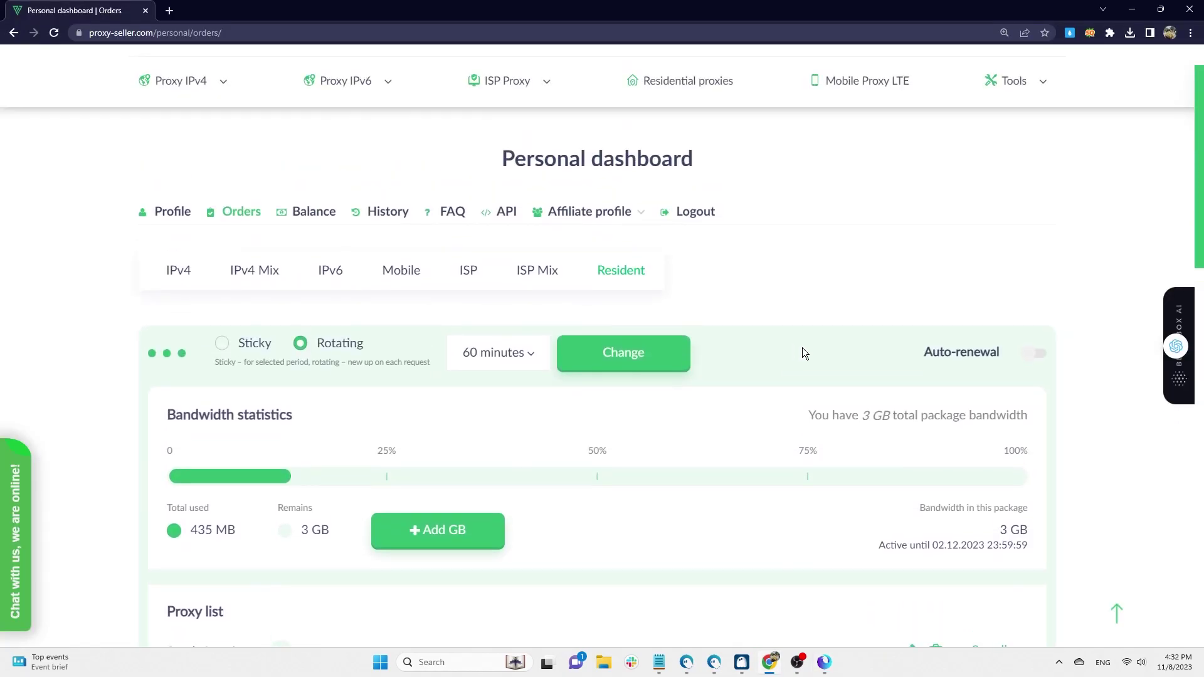
scroll(803, 347, down, 1)
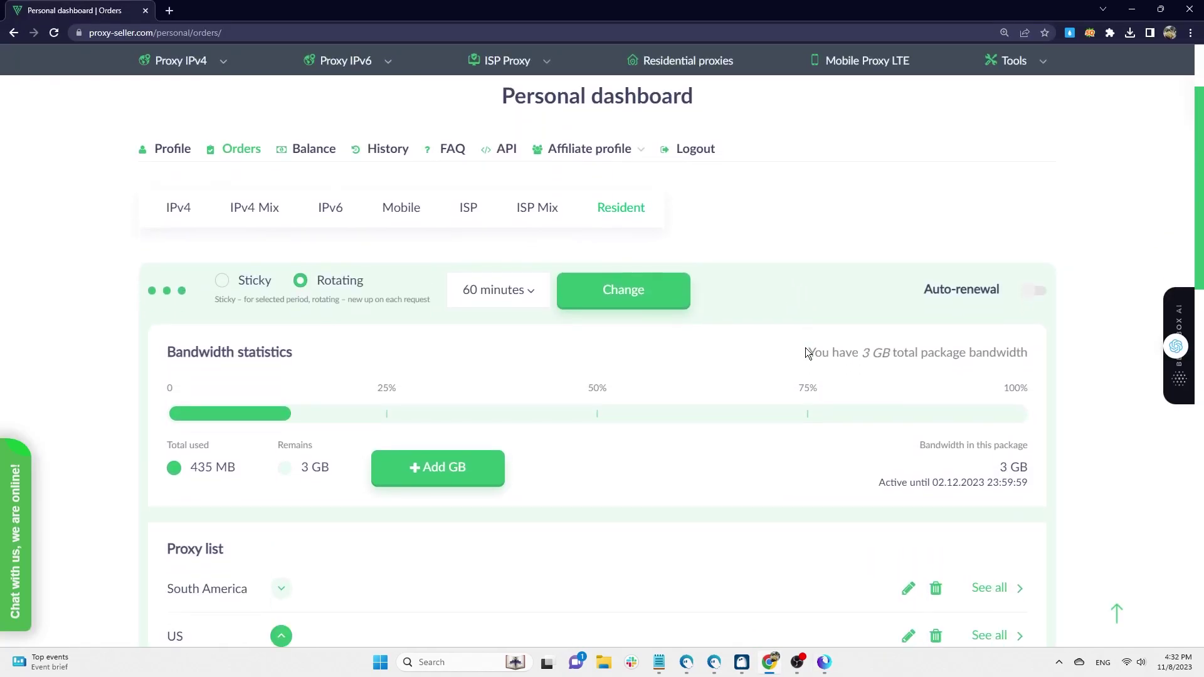
click(180, 209)
scroll(615, 232, down, 3)
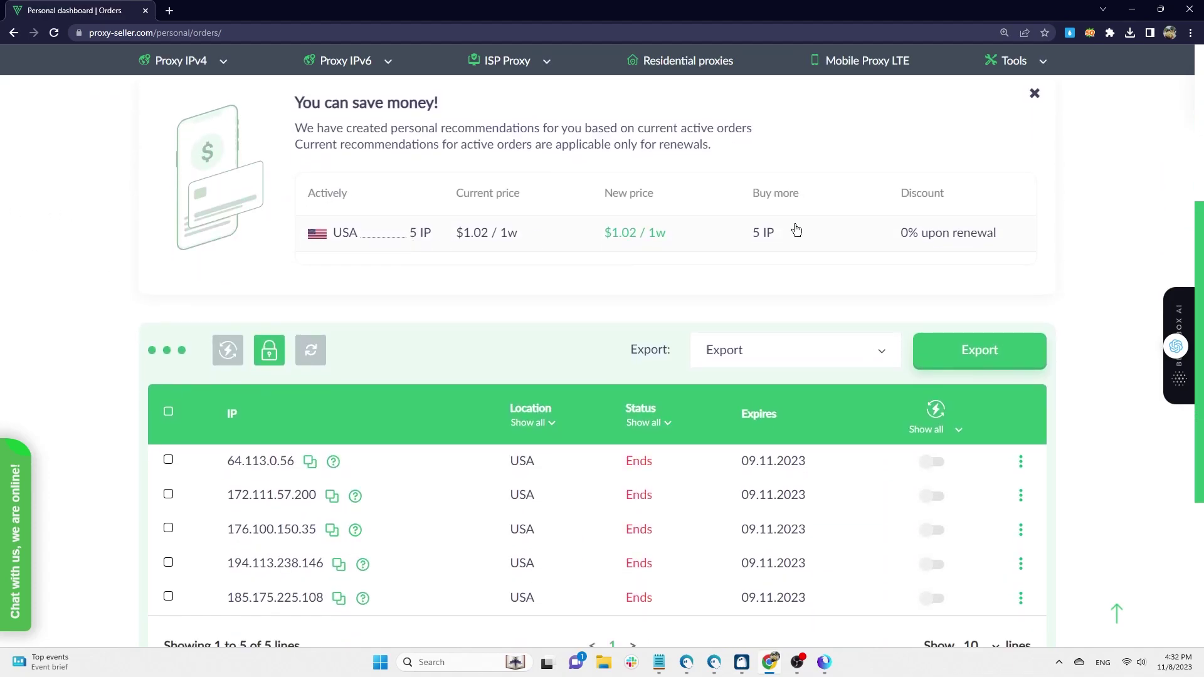
scroll(797, 230, up, 3)
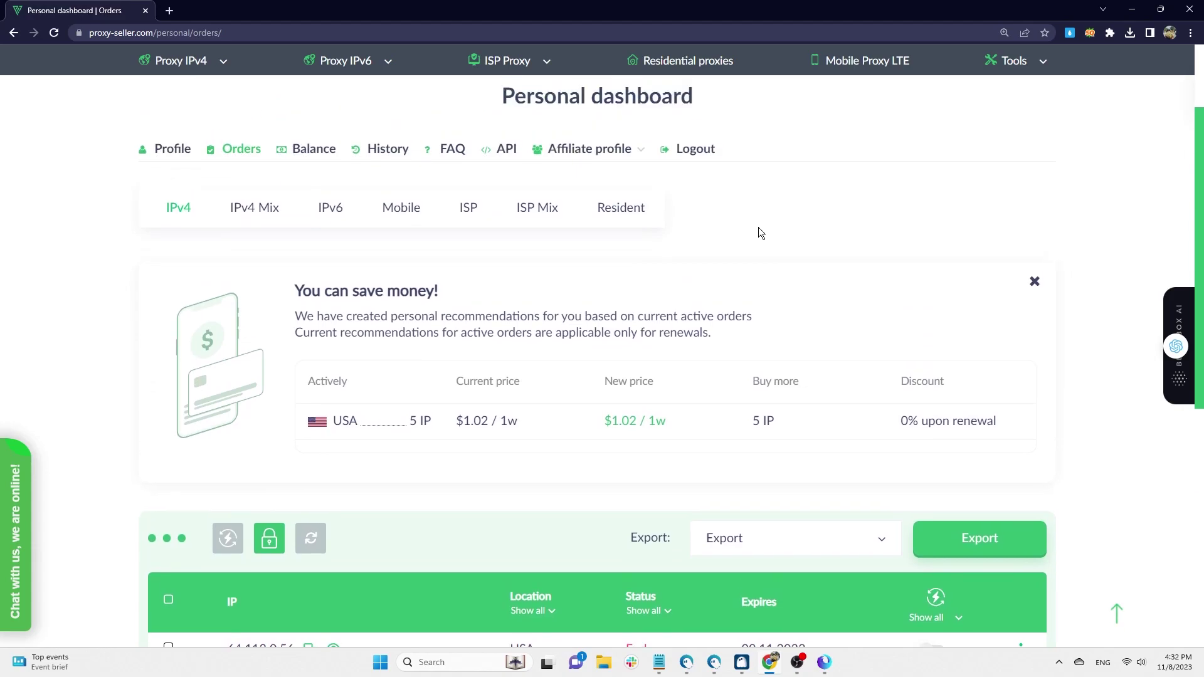
click(627, 209)
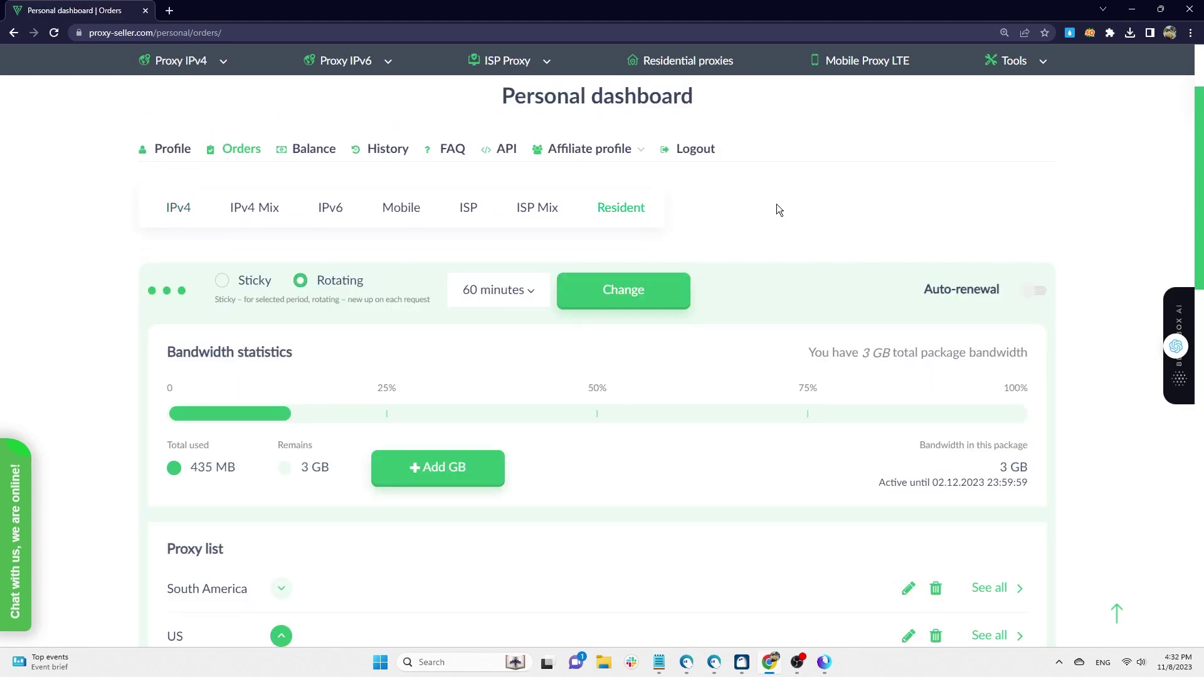
scroll(783, 209, up, 2)
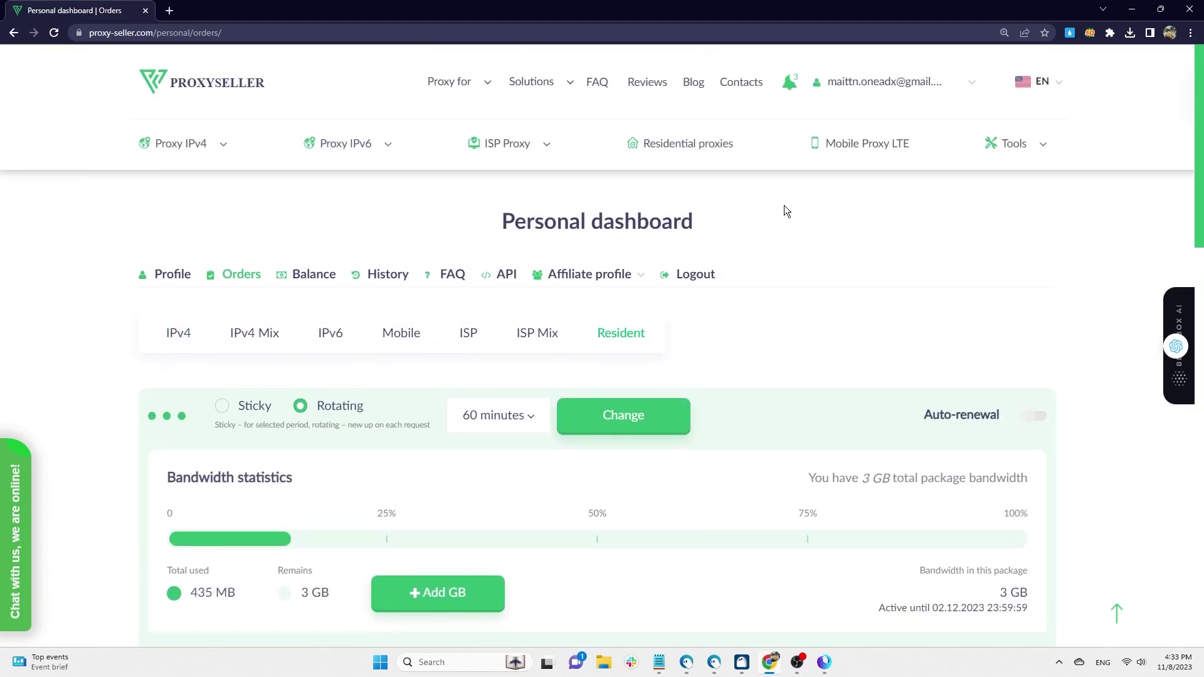